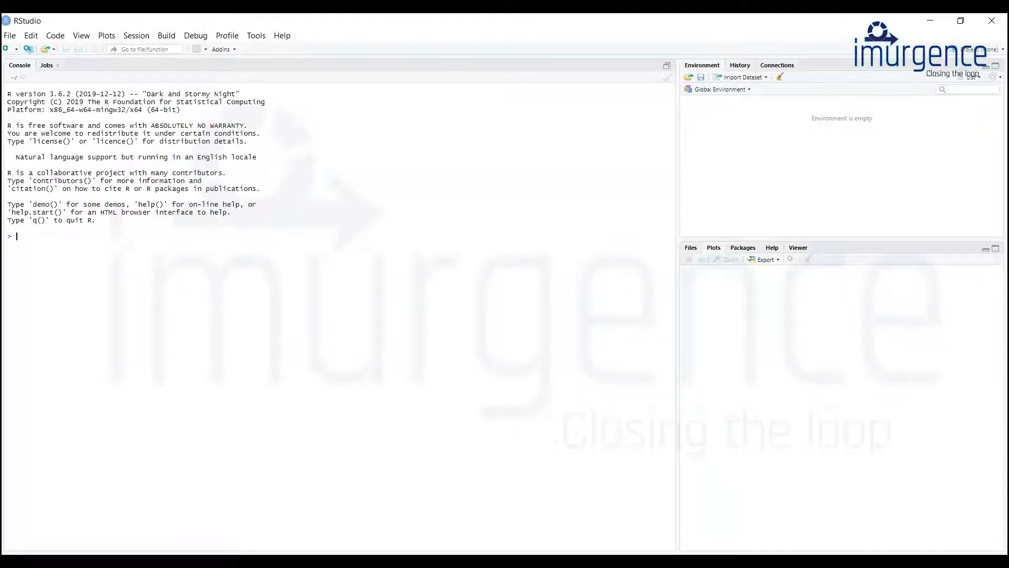
- Load the rattle package in the R console and launch the Rattle interface with rattle()
{"action": "type", "text": "library(ratt"}
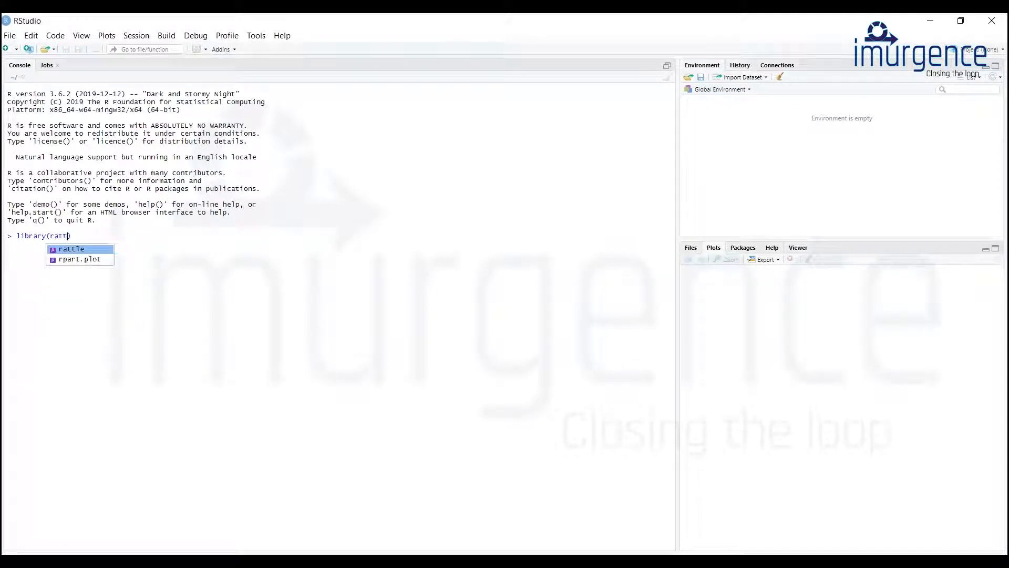
{"action": "key", "text": "Tab"}
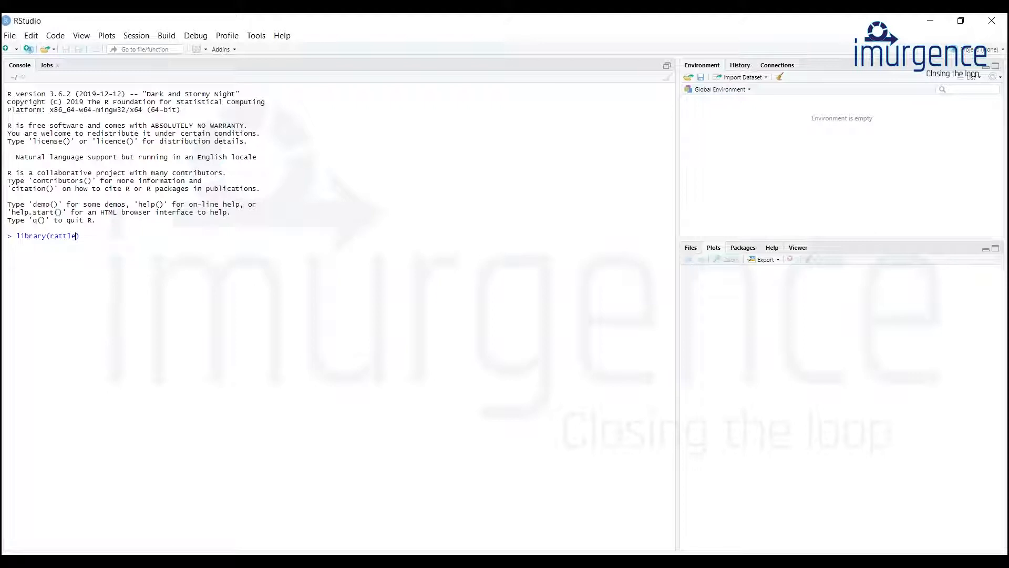
{"action": "key", "text": "Return"}
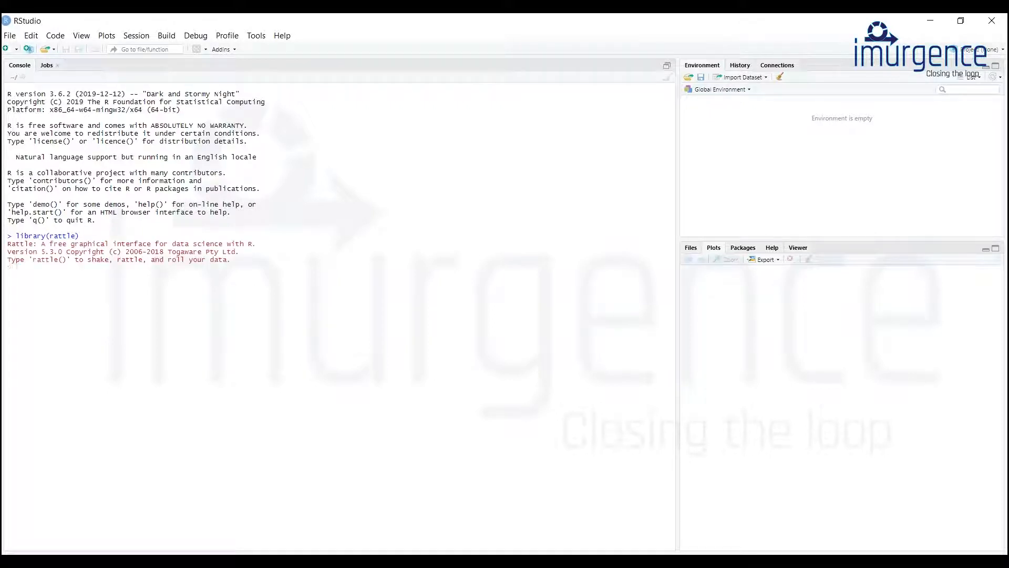
{"action": "type", "text": "rattle()"}
{"action": "key", "text": "Return"}
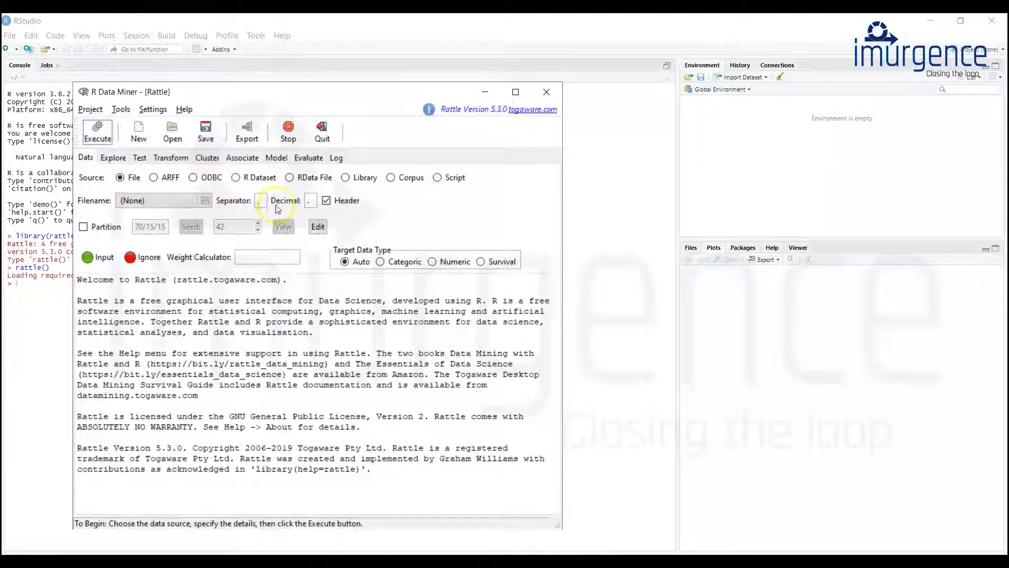
- Set Rattle's data source to Library and open the list of available package datasets
{"action": "left_click", "coordinate": [346, 178]}
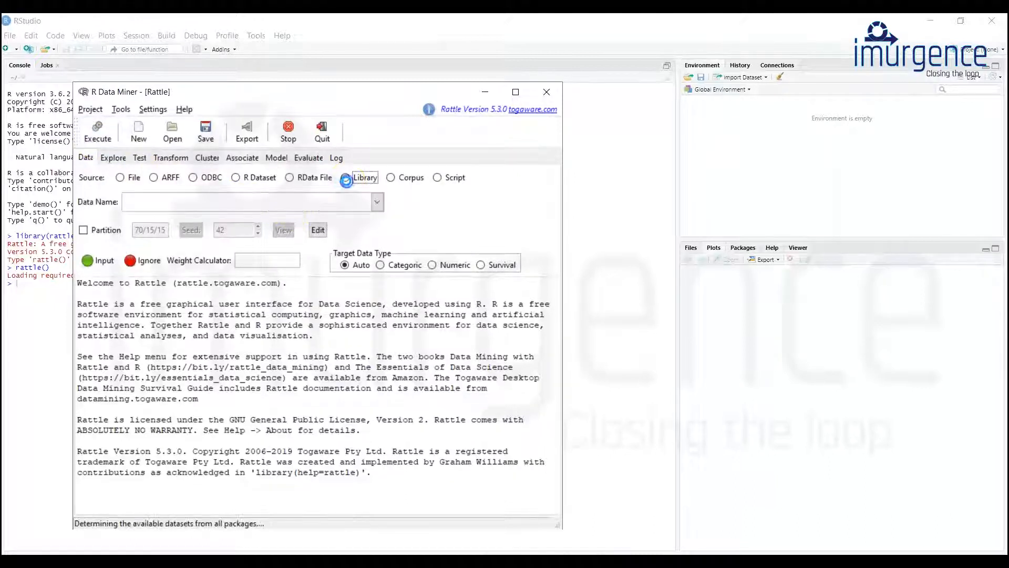
{"action": "left_click", "coordinate": [300, 206]}
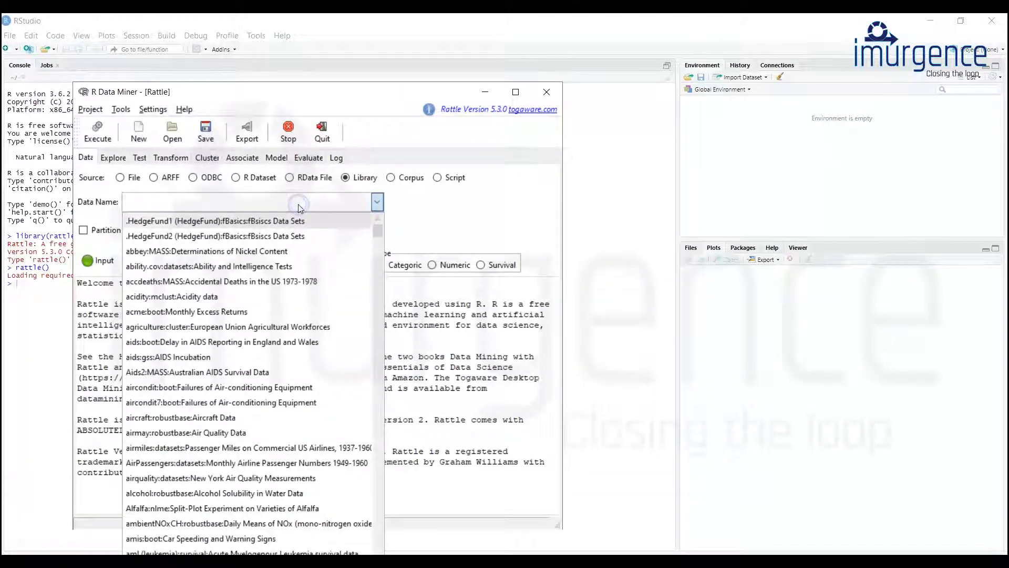
- Look through the package datasets offered under Data Name to find a suitable one to load
{"action": "scroll", "coordinate": [302, 252], "scroll_direction": "down", "scroll_amount": 15}
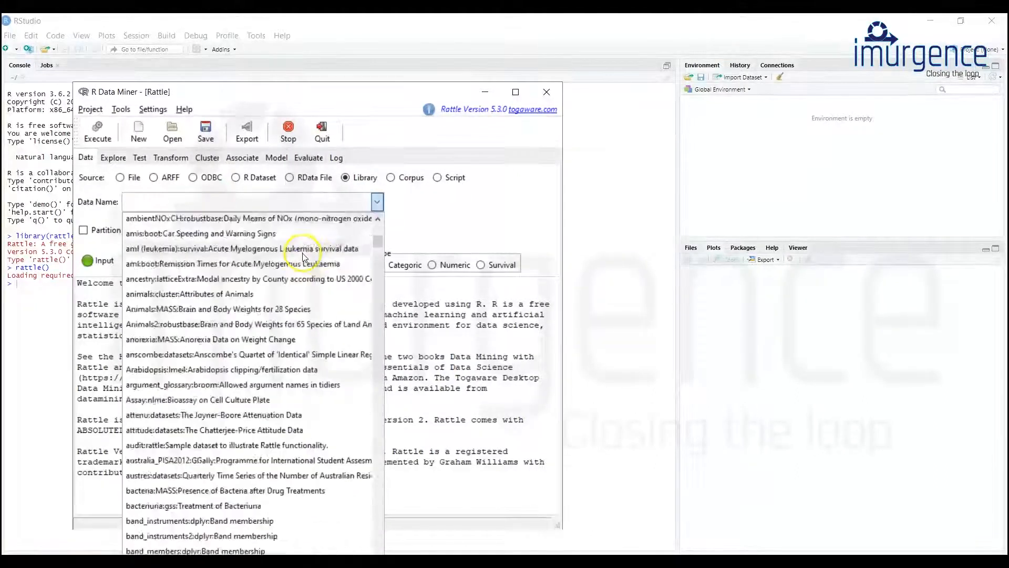
{"action": "scroll", "coordinate": [304, 257], "scroll_direction": "down", "scroll_amount": 20}
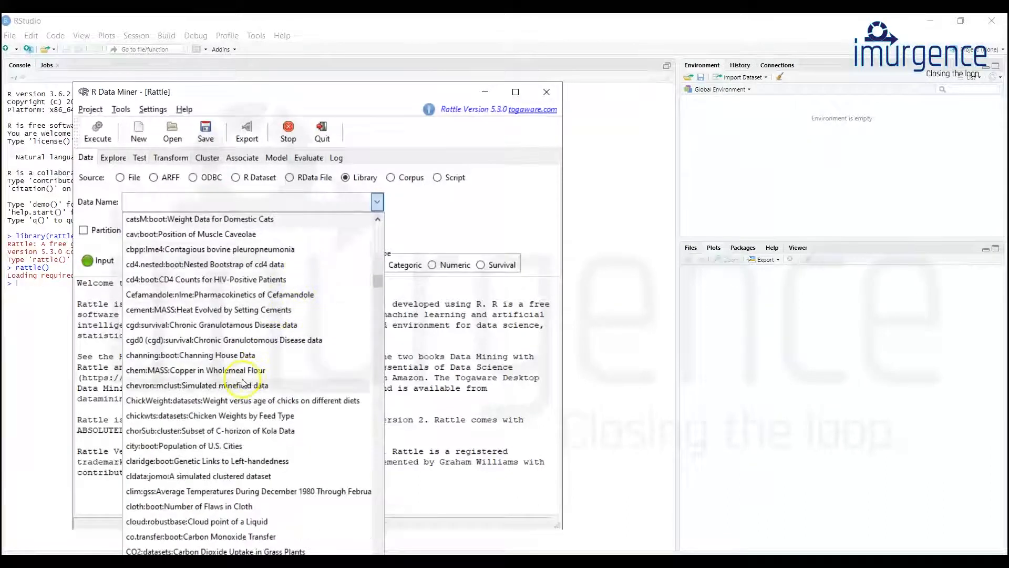
{"action": "scroll", "coordinate": [246, 376], "scroll_direction": "down", "scroll_amount": 4}
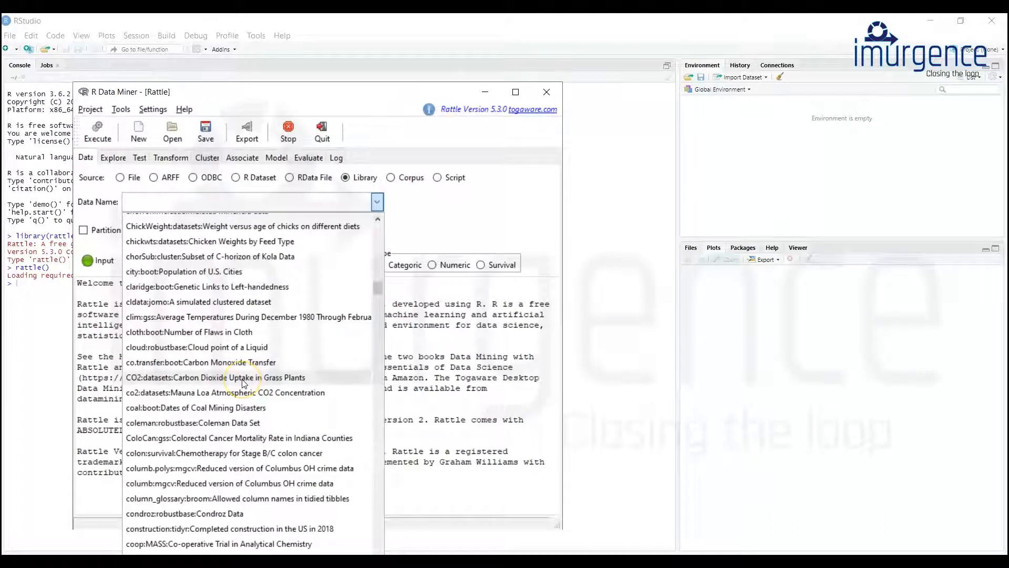
{"action": "scroll", "coordinate": [243, 382], "scroll_direction": "down", "scroll_amount": 4}
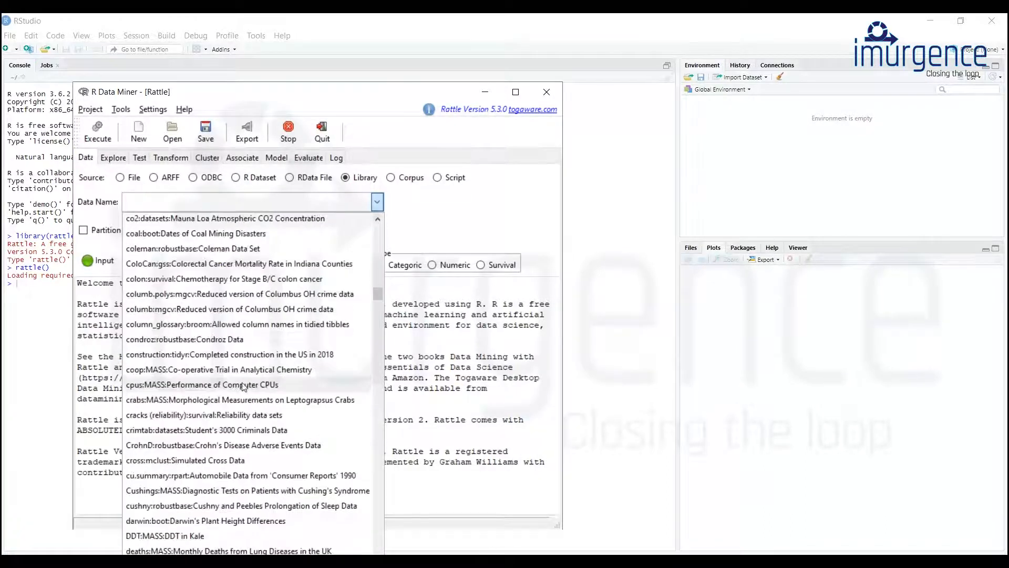
{"action": "scroll", "coordinate": [241, 389], "scroll_direction": "down", "scroll_amount": 3}
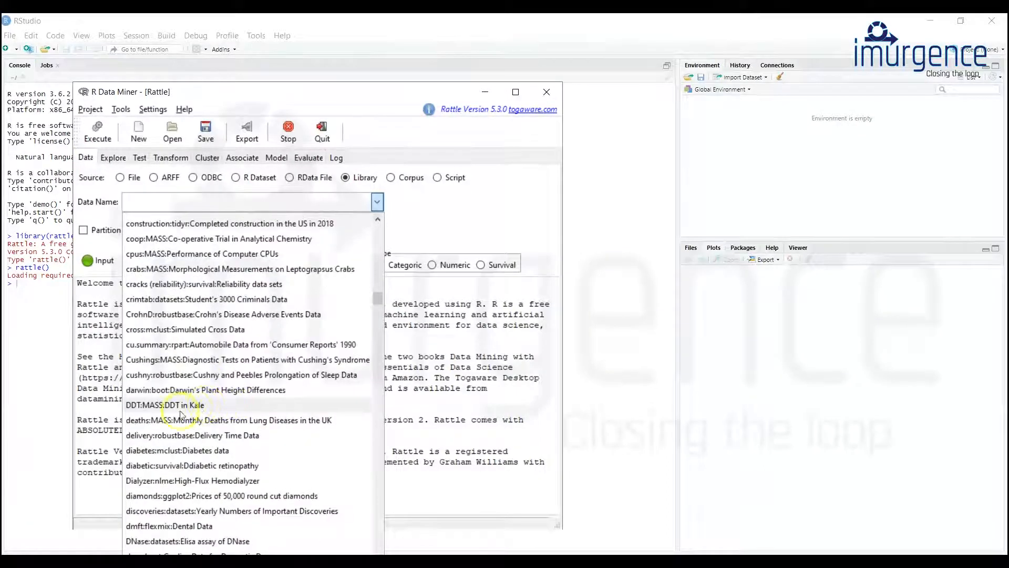
{"action": "scroll", "coordinate": [236, 445], "scroll_direction": "down", "scroll_amount": 3}
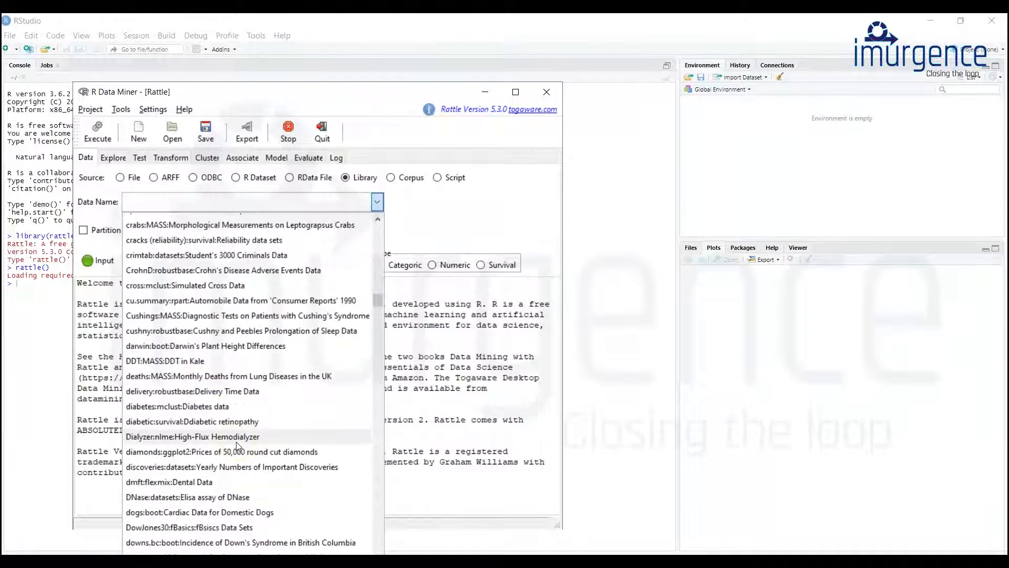
{"action": "scroll", "coordinate": [235, 442], "scroll_direction": "down", "scroll_amount": 2}
{"action": "scroll", "coordinate": [226, 475], "scroll_direction": "down", "scroll_amount": 1}
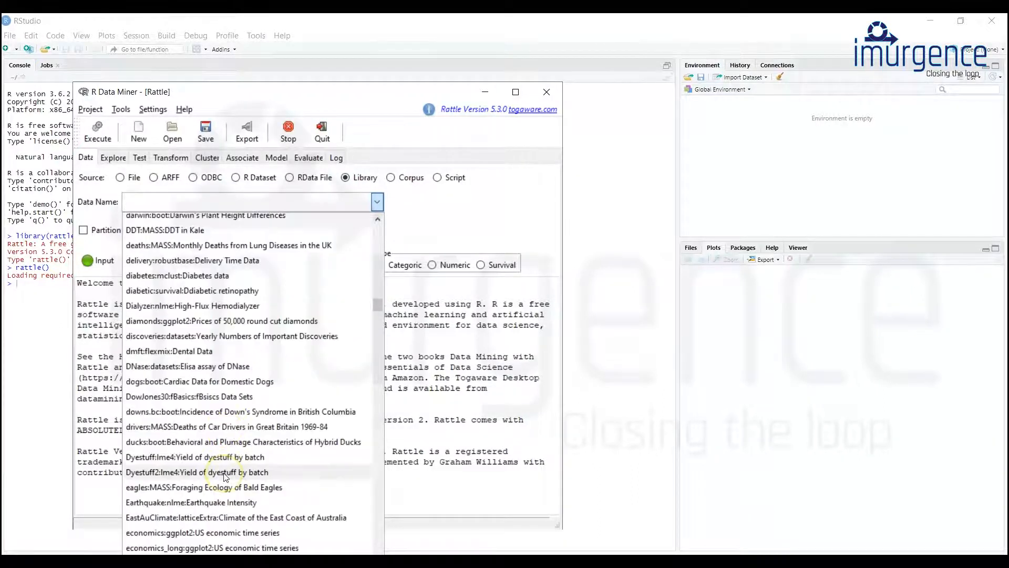
{"action": "scroll", "coordinate": [225, 476], "scroll_direction": "down", "scroll_amount": 1}
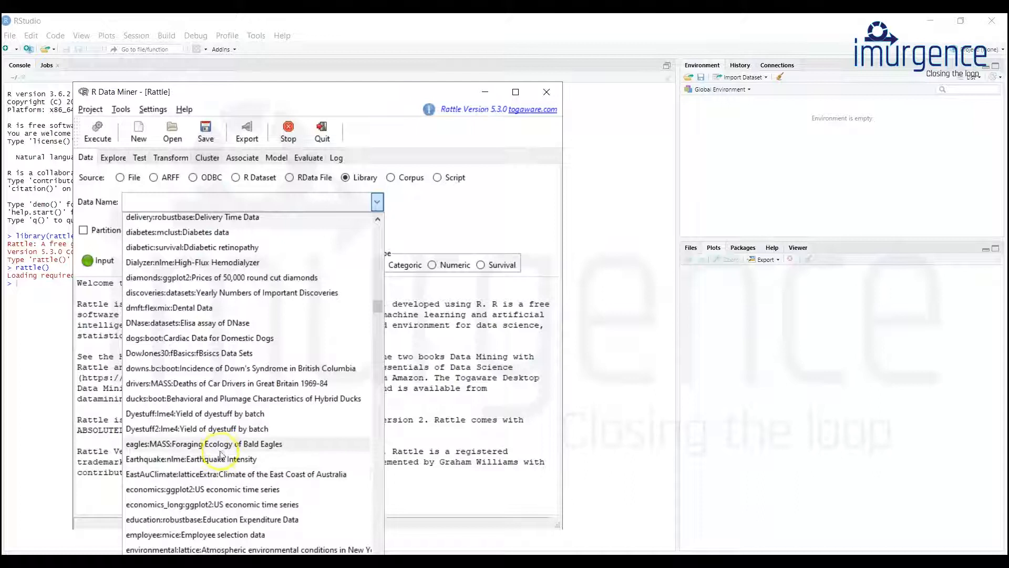
{"action": "scroll", "coordinate": [225, 458], "scroll_direction": "down", "scroll_amount": 1}
{"action": "scroll", "coordinate": [225, 459], "scroll_direction": "down", "scroll_amount": 1}
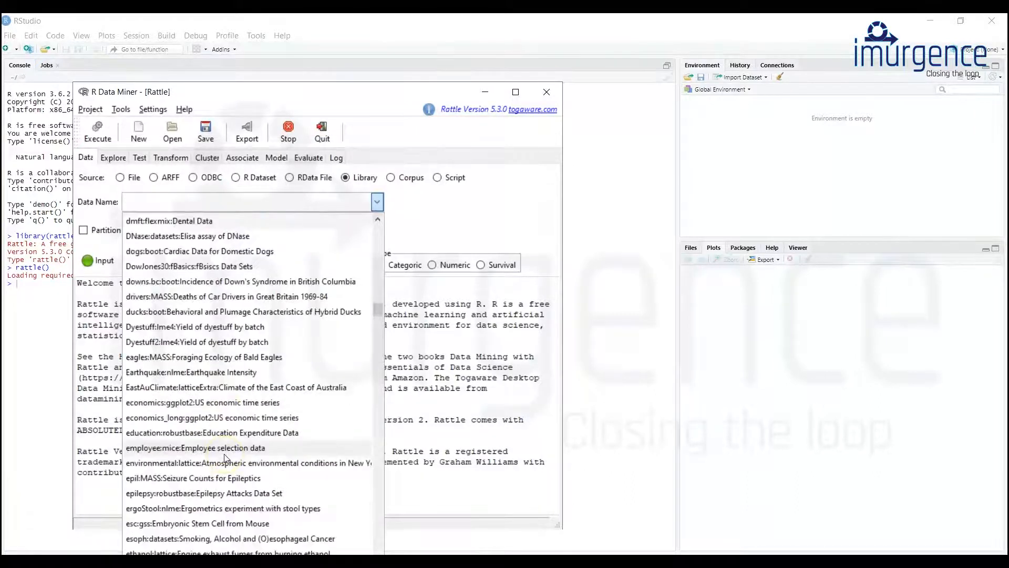
{"action": "scroll", "coordinate": [225, 457], "scroll_direction": "down", "scroll_amount": 3}
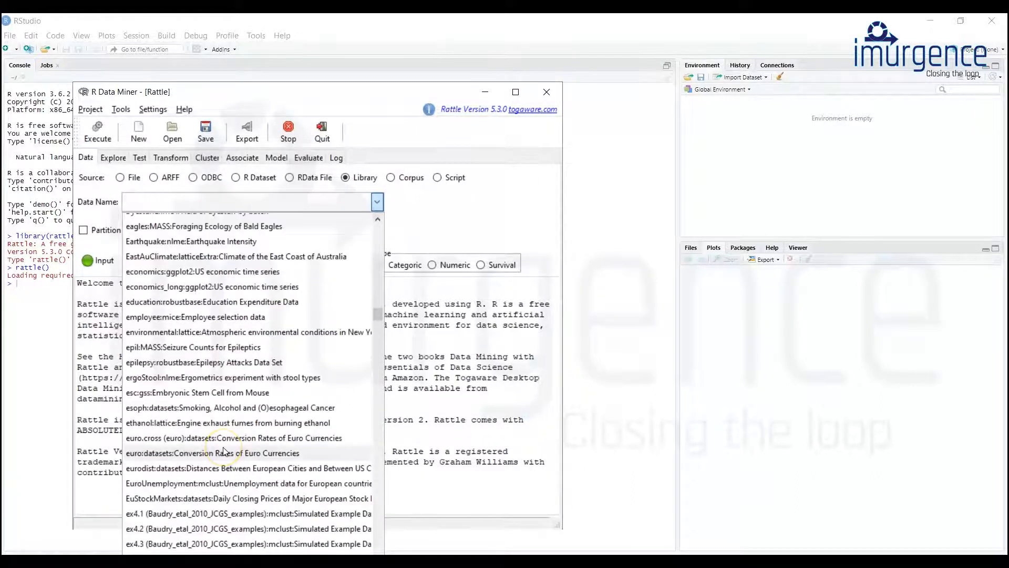
{"action": "scroll", "coordinate": [223, 451], "scroll_direction": "down", "scroll_amount": 2}
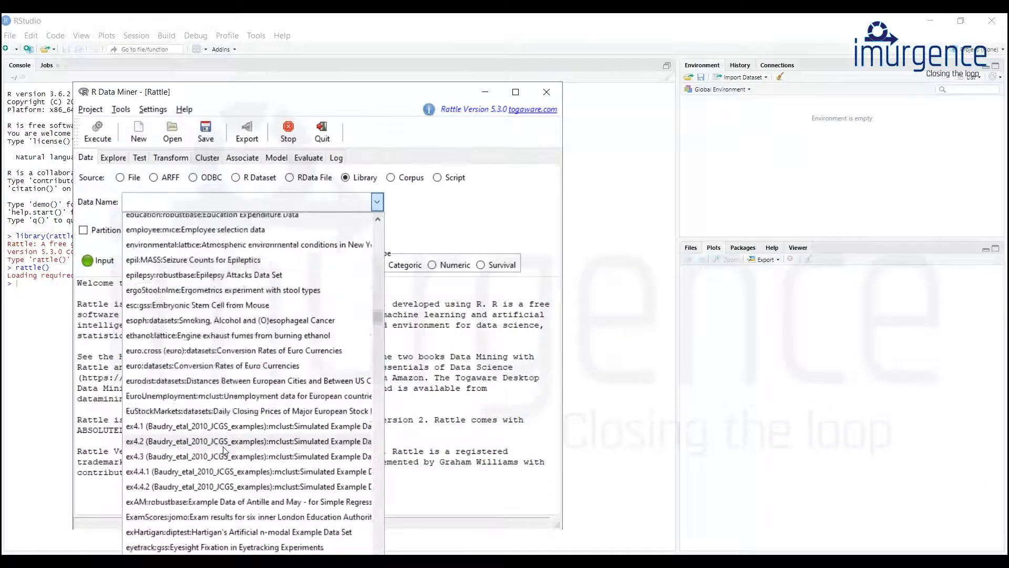
{"action": "scroll", "coordinate": [222, 450], "scroll_direction": "down", "scroll_amount": 2}
{"action": "scroll", "coordinate": [225, 450], "scroll_direction": "down", "scroll_amount": 2}
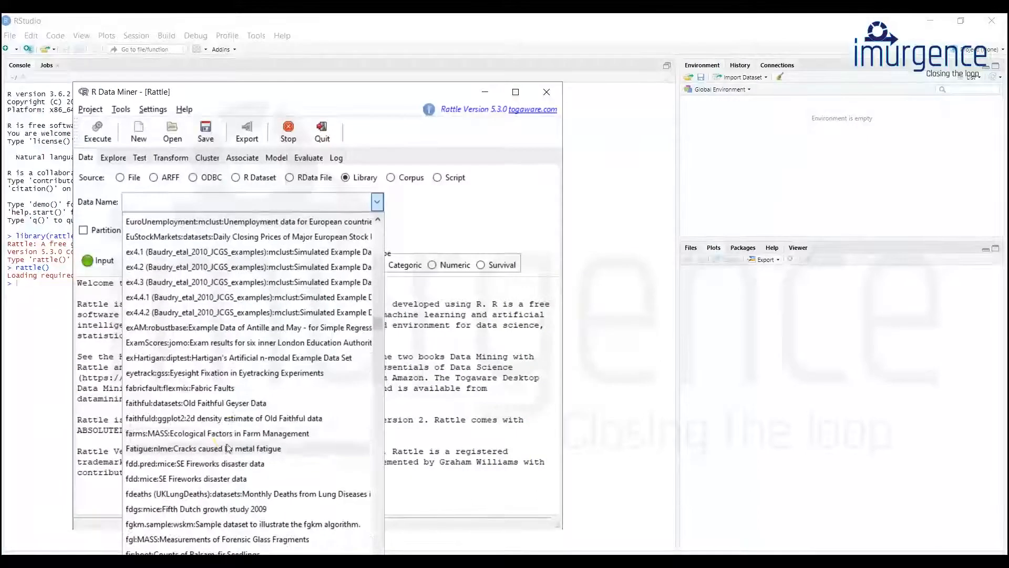
{"action": "scroll", "coordinate": [233, 436], "scroll_direction": "down", "scroll_amount": 1}
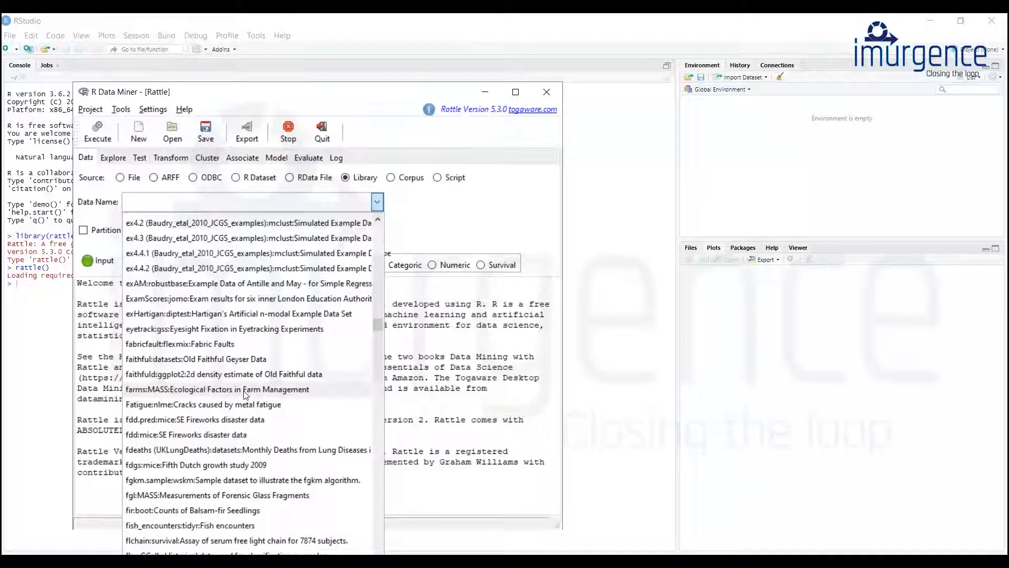
{"action": "scroll", "coordinate": [244, 395], "scroll_direction": "down", "scroll_amount": 1}
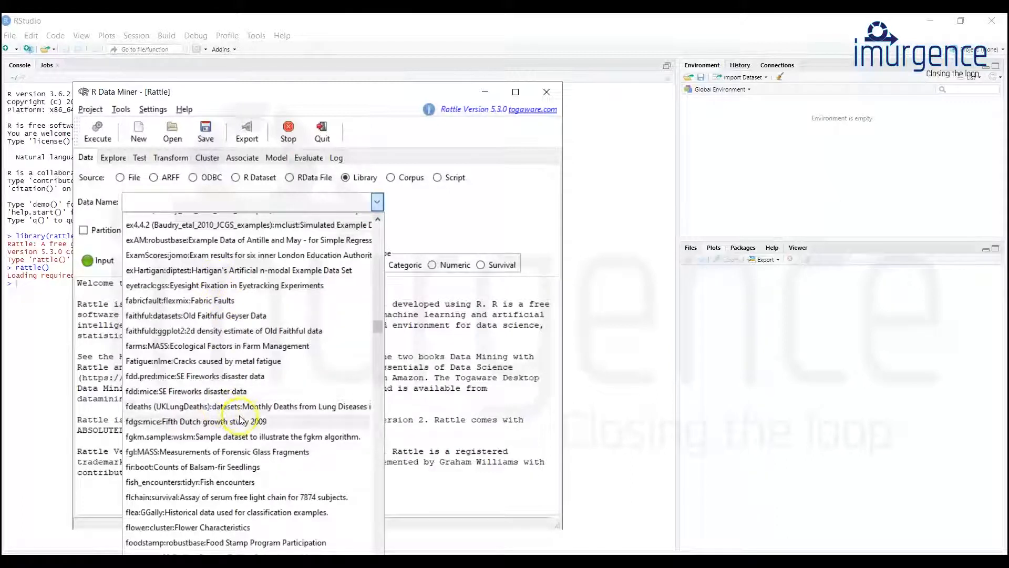
{"action": "scroll", "coordinate": [228, 430], "scroll_direction": "down", "scroll_amount": 3}
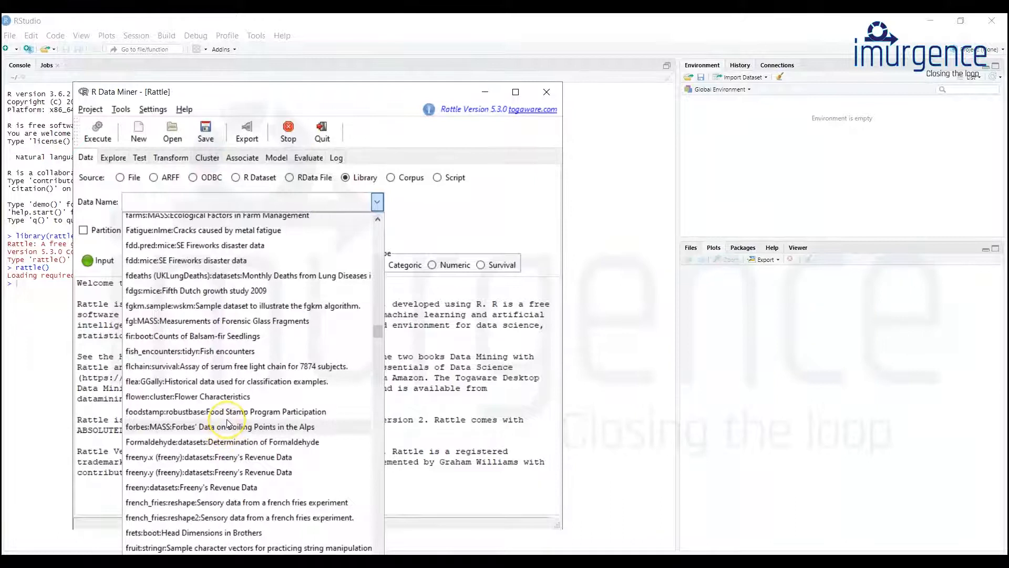
{"action": "scroll", "coordinate": [228, 424], "scroll_direction": "down", "scroll_amount": 1}
{"action": "scroll", "coordinate": [229, 423], "scroll_direction": "down", "scroll_amount": 2}
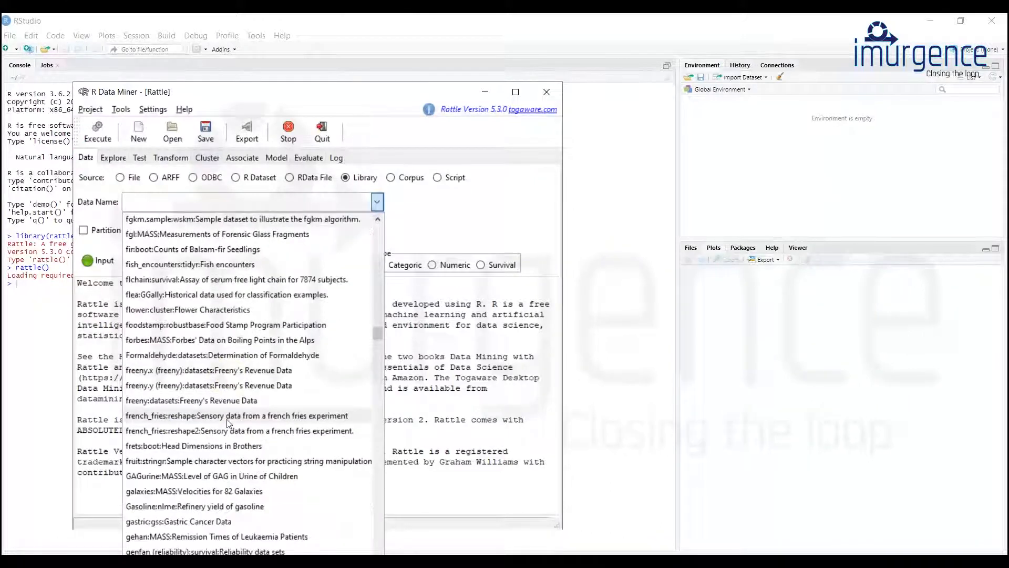
{"action": "scroll", "coordinate": [229, 433], "scroll_direction": "down", "scroll_amount": 1}
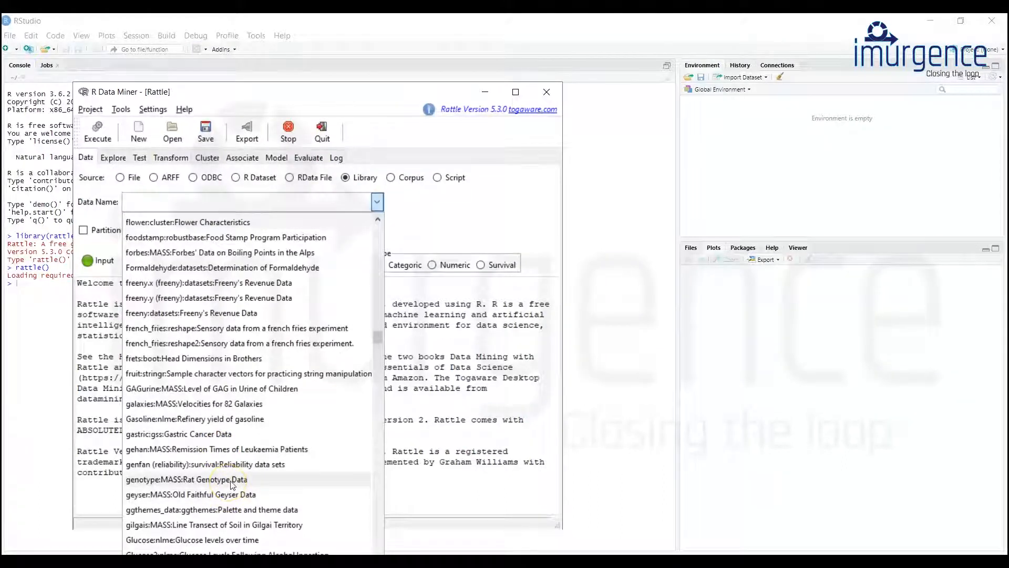
{"action": "scroll", "coordinate": [232, 484], "scroll_direction": "down", "scroll_amount": 3}
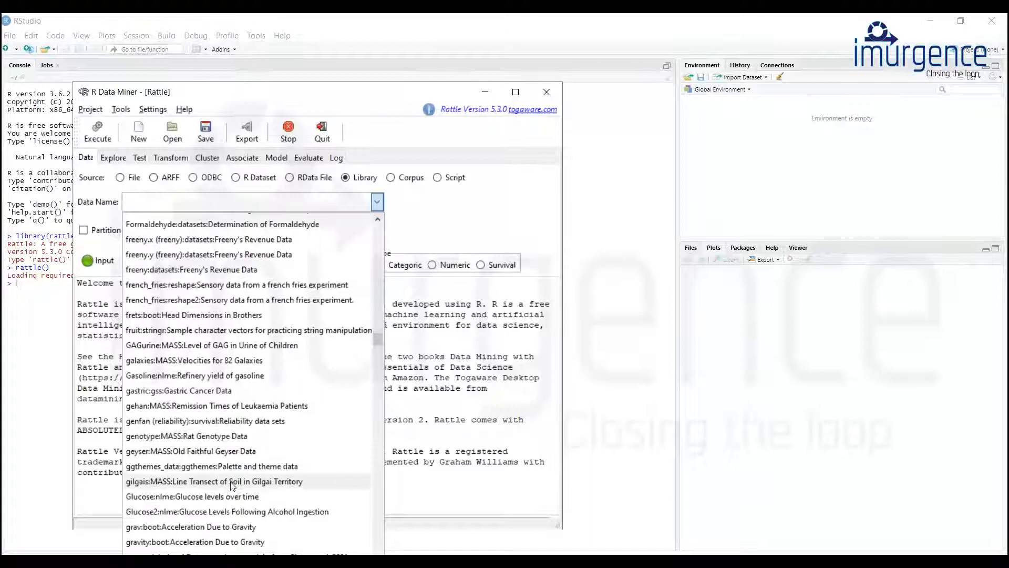
{"action": "scroll", "coordinate": [232, 484], "scroll_direction": "down", "scroll_amount": 3}
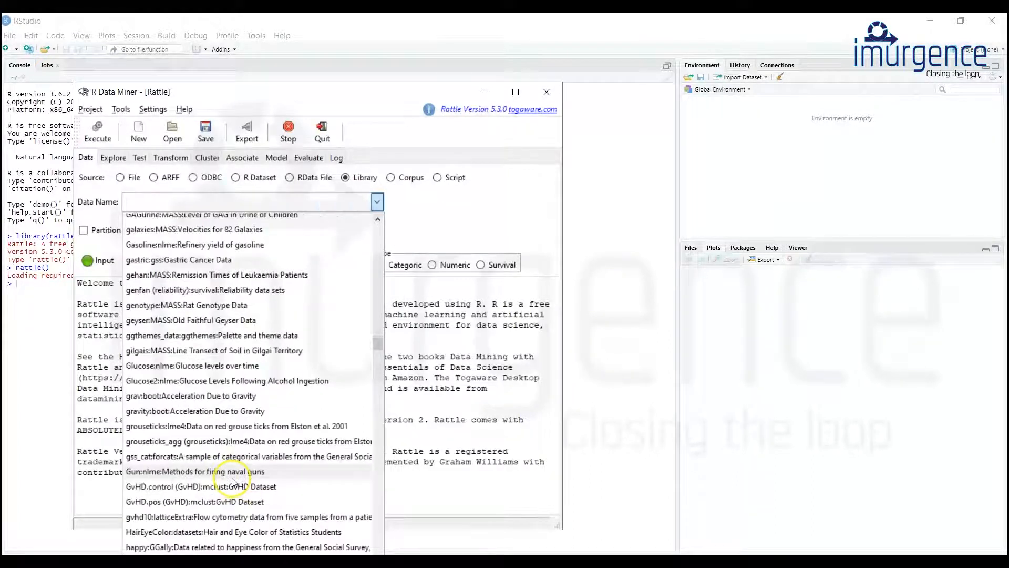
{"action": "scroll", "coordinate": [233, 483], "scroll_direction": "down", "scroll_amount": 6}
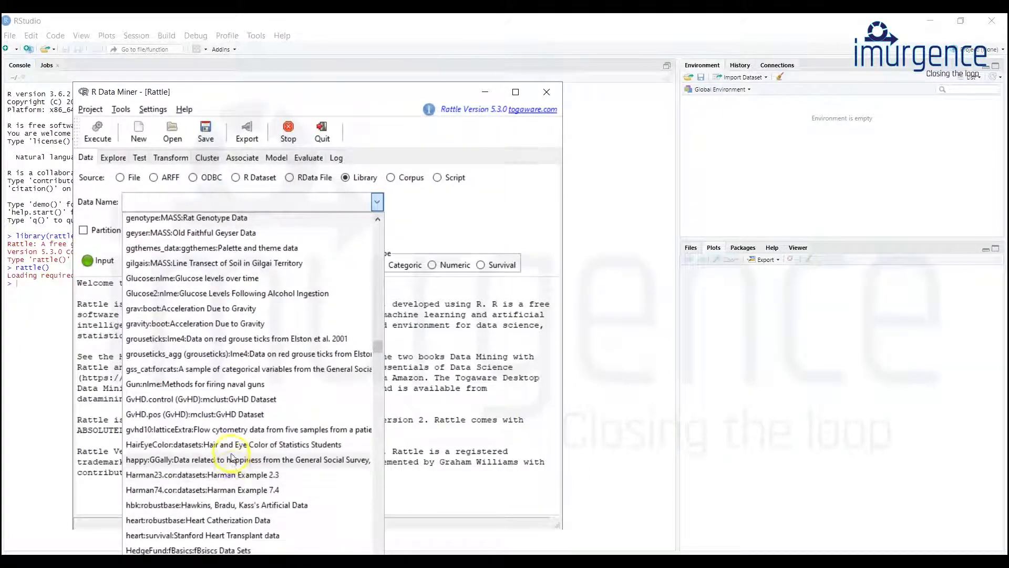
{"action": "scroll", "coordinate": [235, 481], "scroll_direction": "down", "scroll_amount": 2}
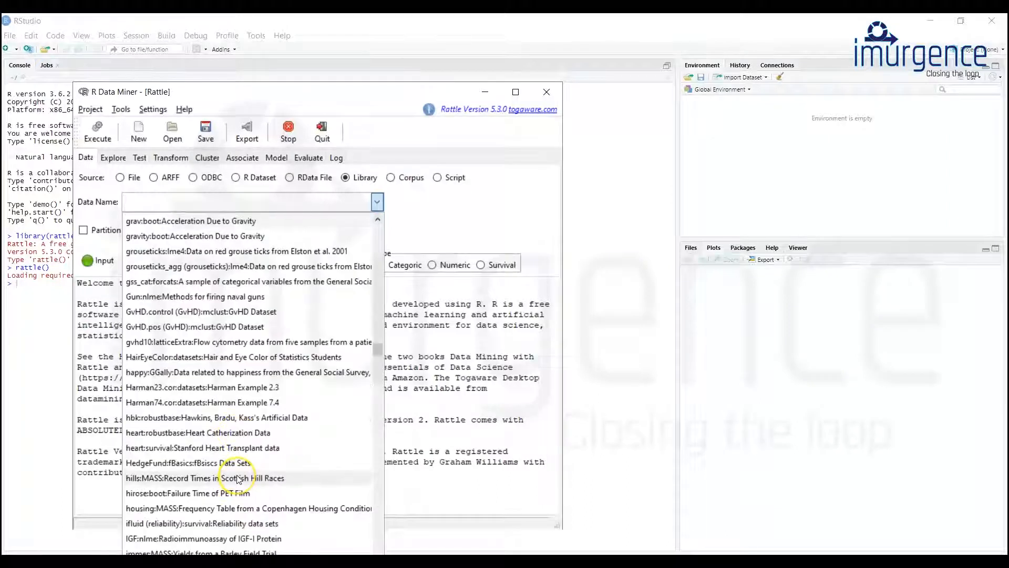
{"action": "scroll", "coordinate": [238, 480], "scroll_direction": "down", "scroll_amount": 1}
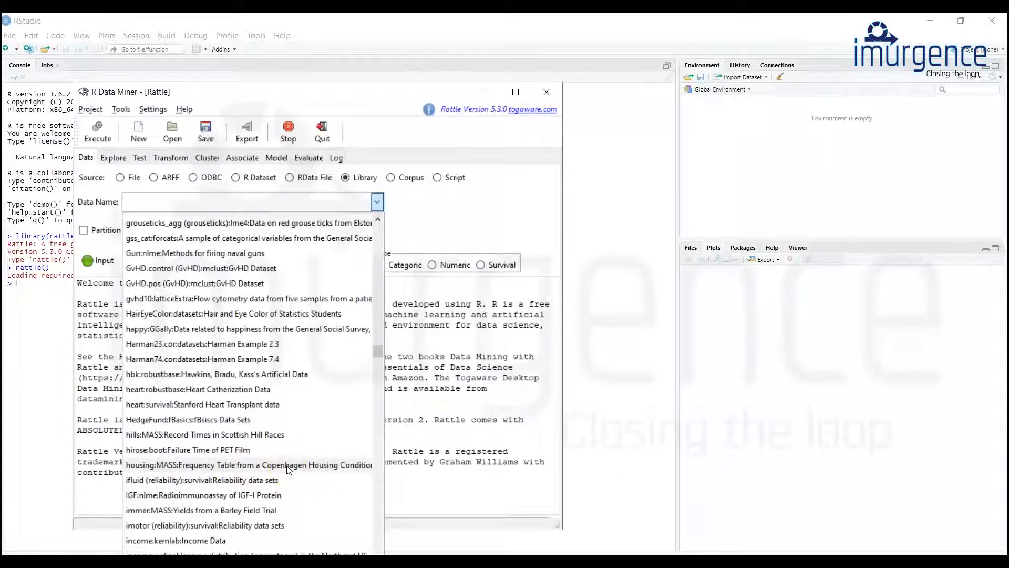
{"action": "scroll", "coordinate": [288, 469], "scroll_direction": "up", "scroll_amount": 4}
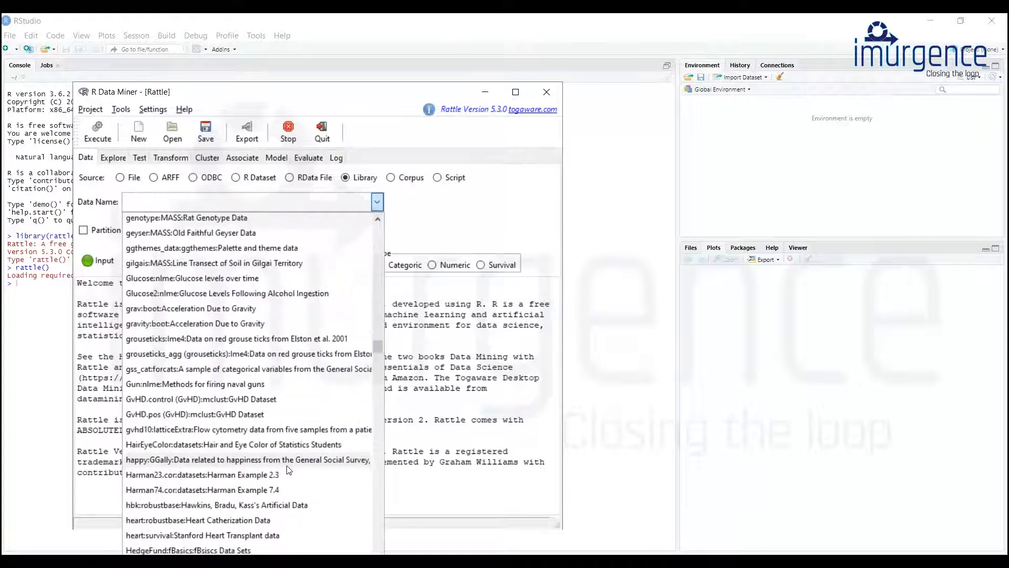
{"action": "scroll", "coordinate": [286, 465], "scroll_direction": "up", "scroll_amount": 2}
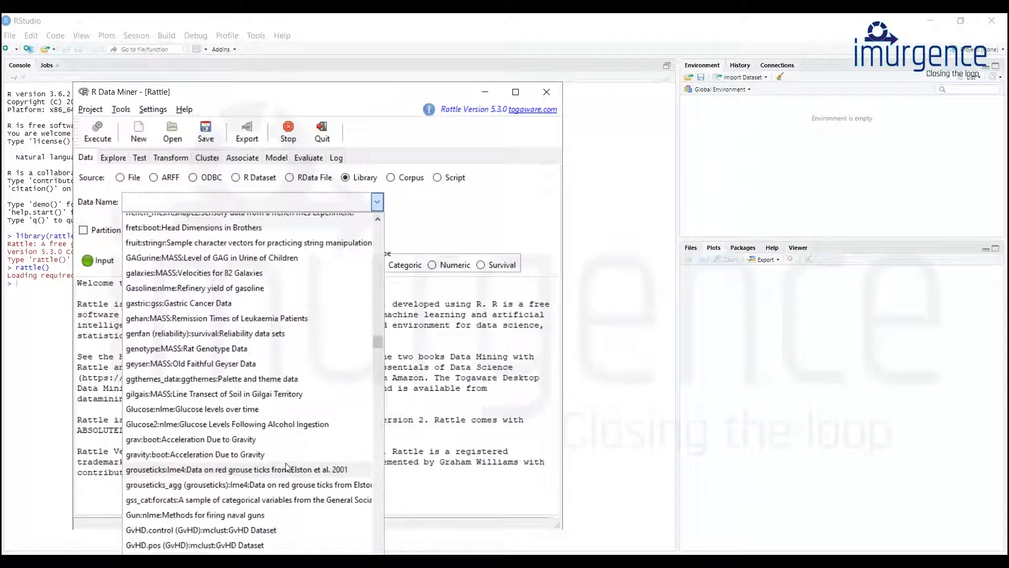
{"action": "scroll", "coordinate": [287, 467], "scroll_direction": "up", "scroll_amount": 4}
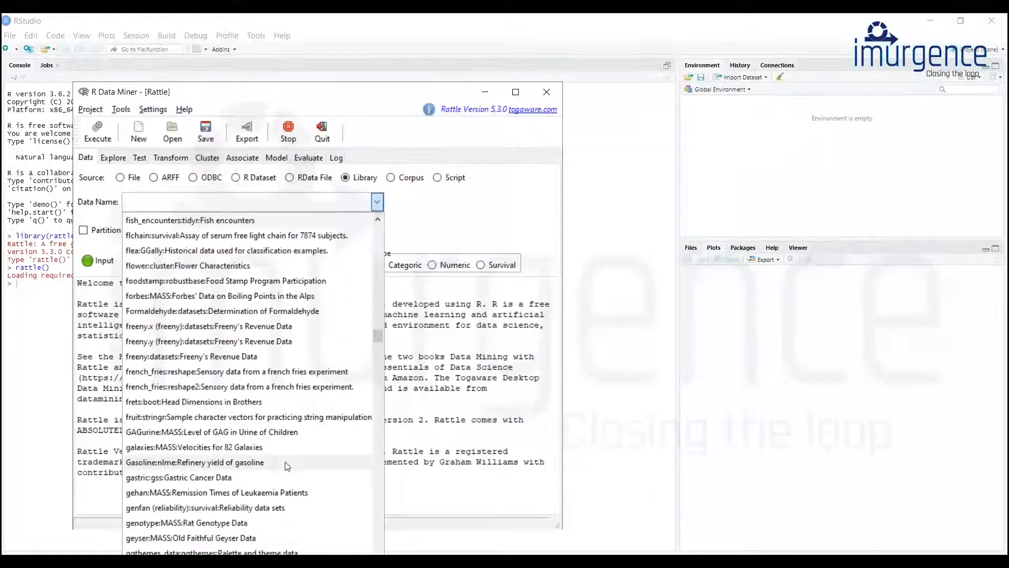
{"action": "scroll", "coordinate": [285, 465], "scroll_direction": "up", "scroll_amount": 1}
{"action": "scroll", "coordinate": [286, 465], "scroll_direction": "up", "scroll_amount": 5}
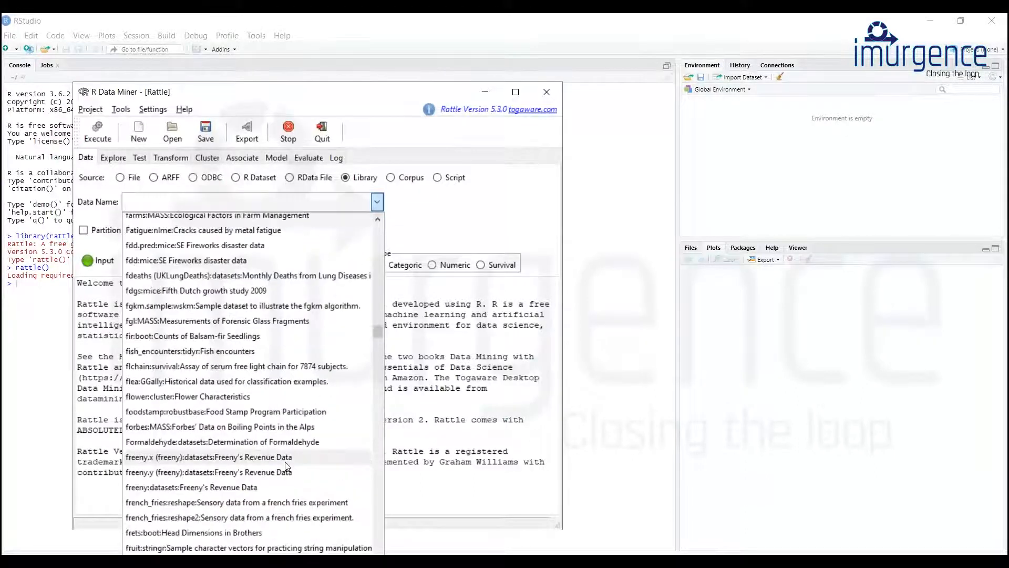
{"action": "scroll", "coordinate": [287, 467], "scroll_direction": "up", "scroll_amount": 8}
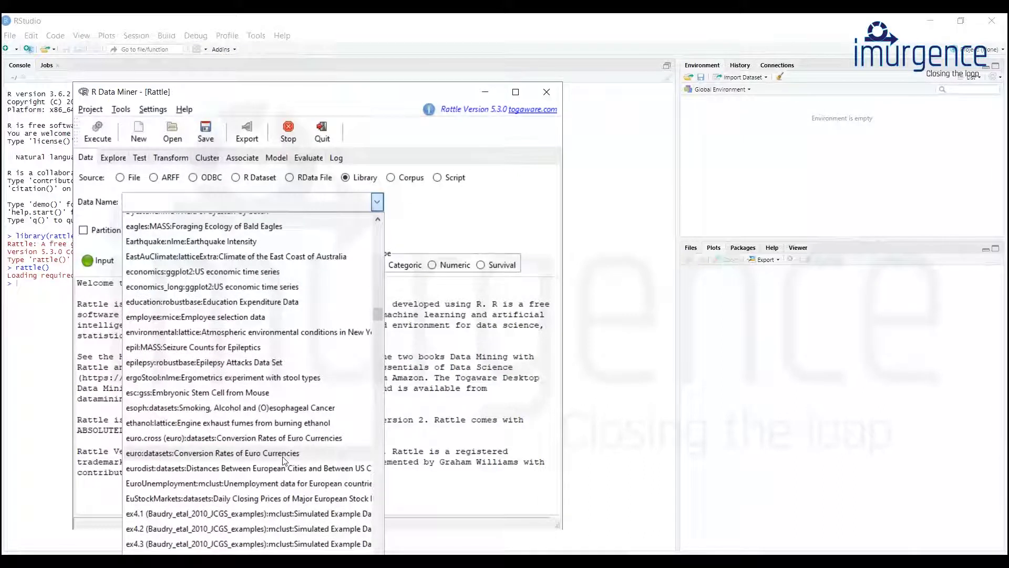
{"action": "scroll", "coordinate": [284, 459], "scroll_direction": "down", "scroll_amount": 1}
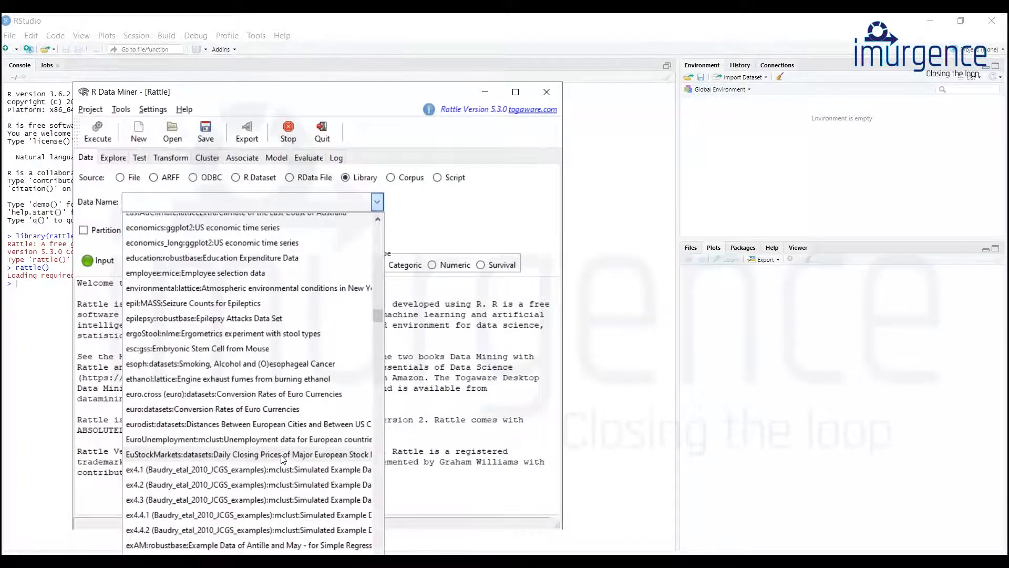
{"action": "scroll", "coordinate": [282, 459], "scroll_direction": "up", "scroll_amount": 10}
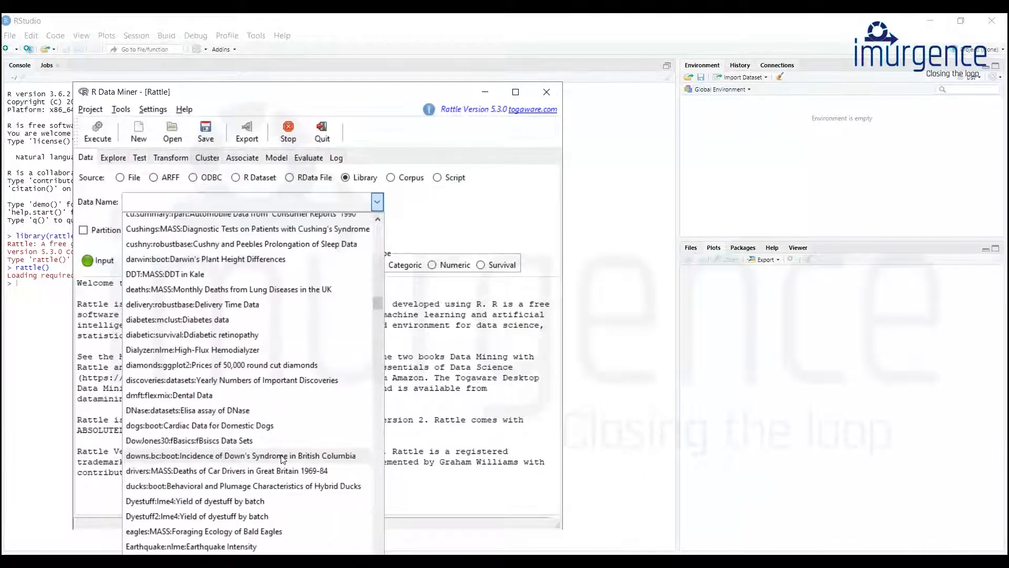
- Select the Boston:MASS:Housing Values in Suburbs of Boston dataset and load it
{"action": "scroll", "coordinate": [283, 459], "scroll_direction": "up", "scroll_amount": 1}
{"action": "scroll", "coordinate": [283, 459], "scroll_direction": "up", "scroll_amount": 10}
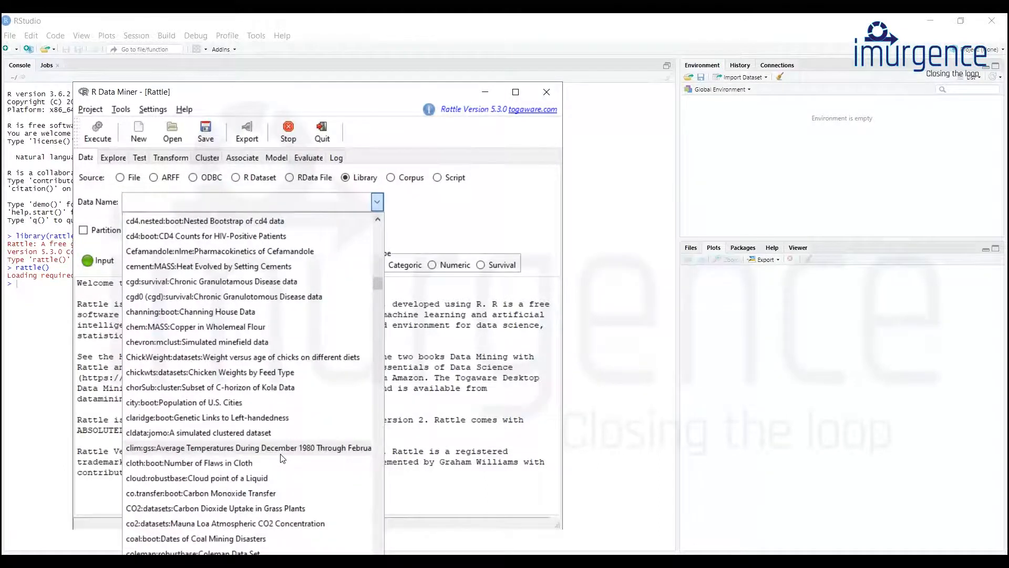
{"action": "scroll", "coordinate": [282, 459], "scroll_direction": "up", "scroll_amount": 10}
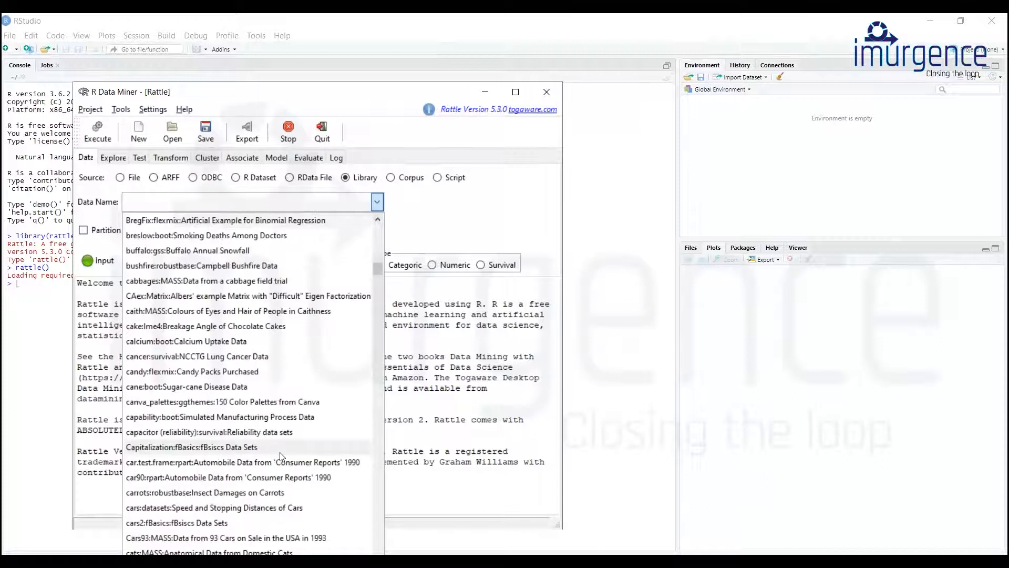
{"action": "scroll", "coordinate": [279, 451], "scroll_direction": "up", "scroll_amount": 2}
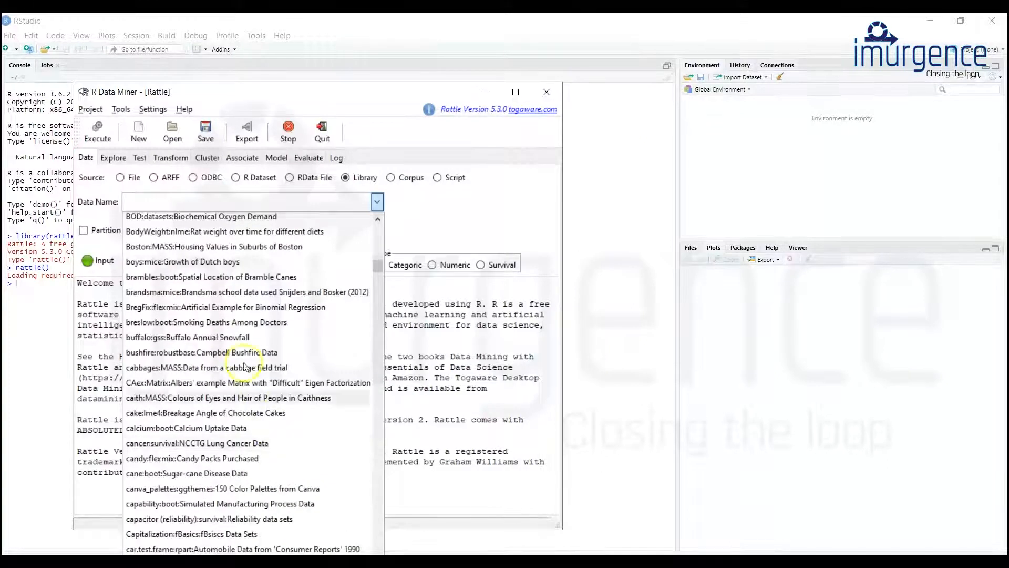
{"action": "left_click", "coordinate": [141, 248]}
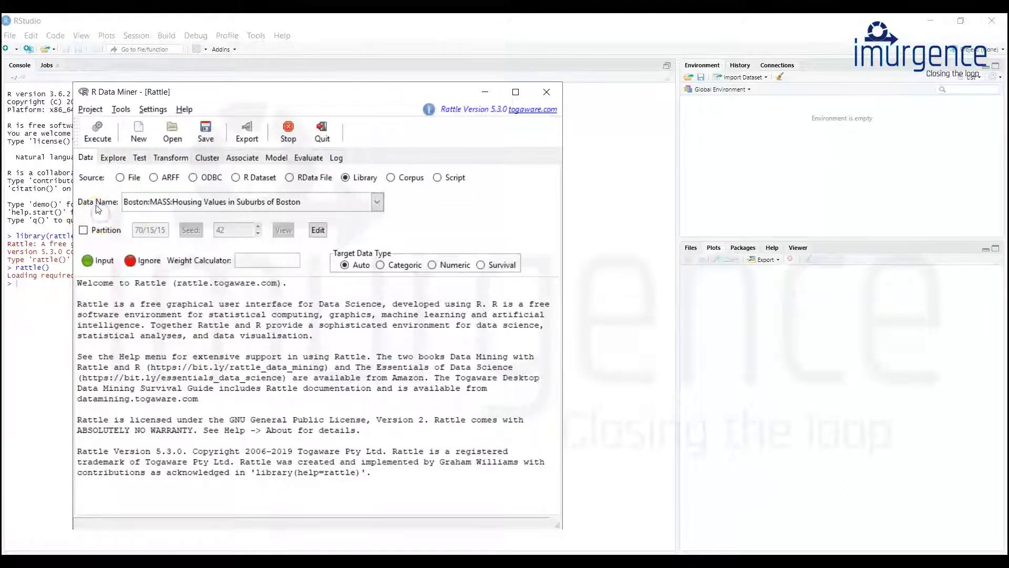
{"action": "left_click", "coordinate": [98, 131]}
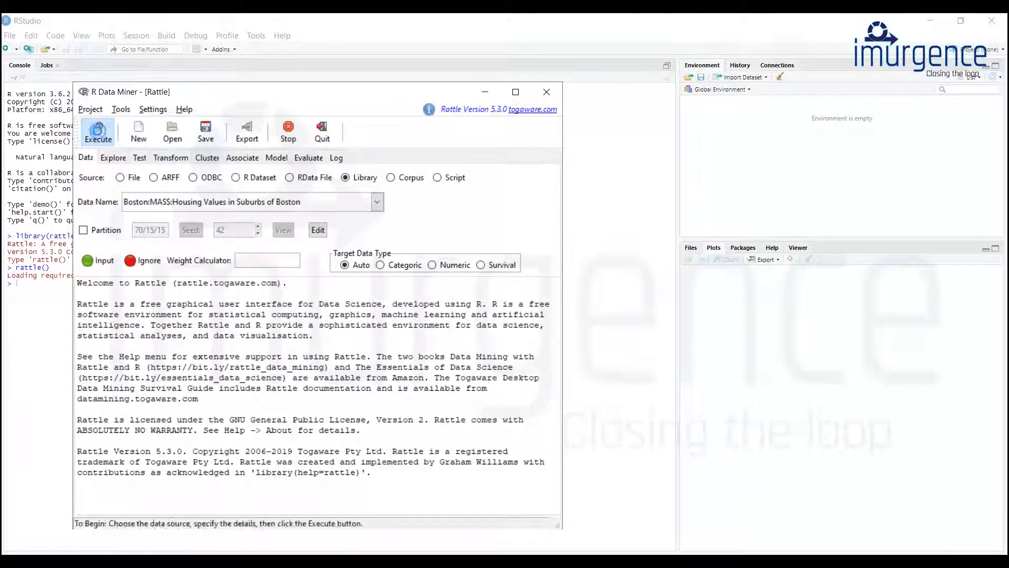
- Turn off partitioning for the Boston dataset and reapply the data settings
{"action": "left_click", "coordinate": [96, 229]}
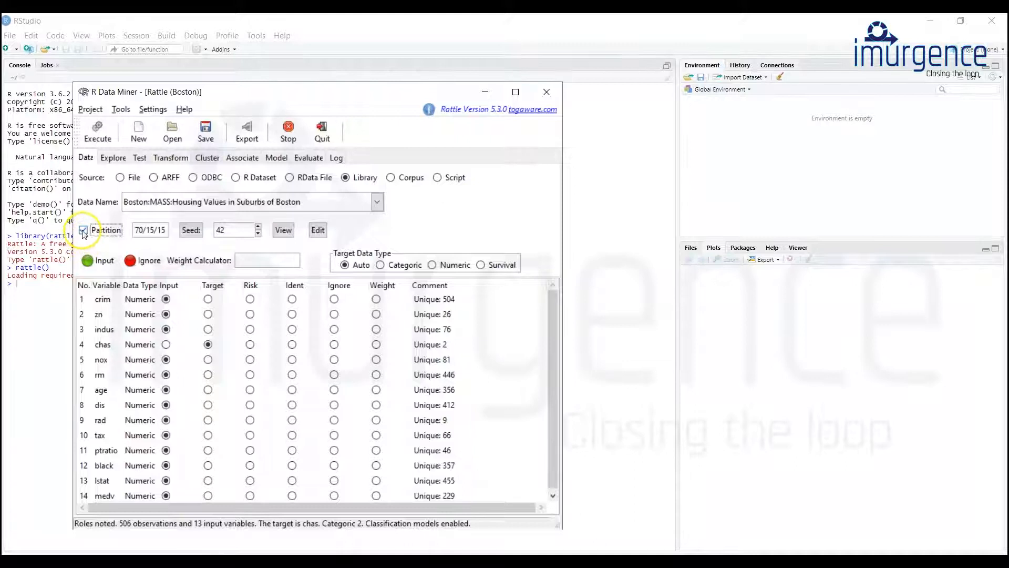
{"action": "left_click", "coordinate": [83, 231]}
{"action": "left_click", "coordinate": [94, 135]}
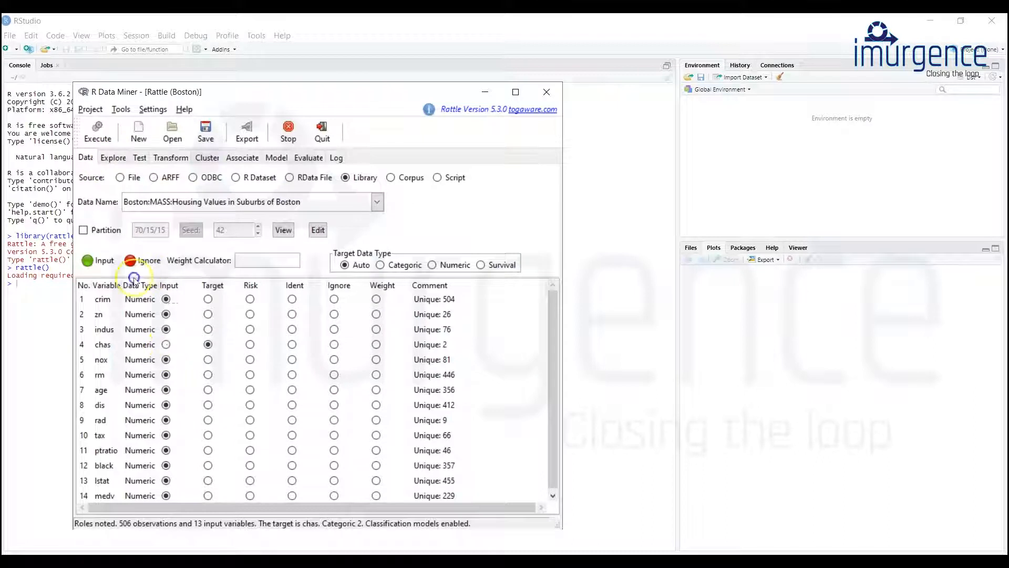
- Set chas as an input variable and medv as the target, and apply the roles
{"action": "left_click", "coordinate": [167, 345]}
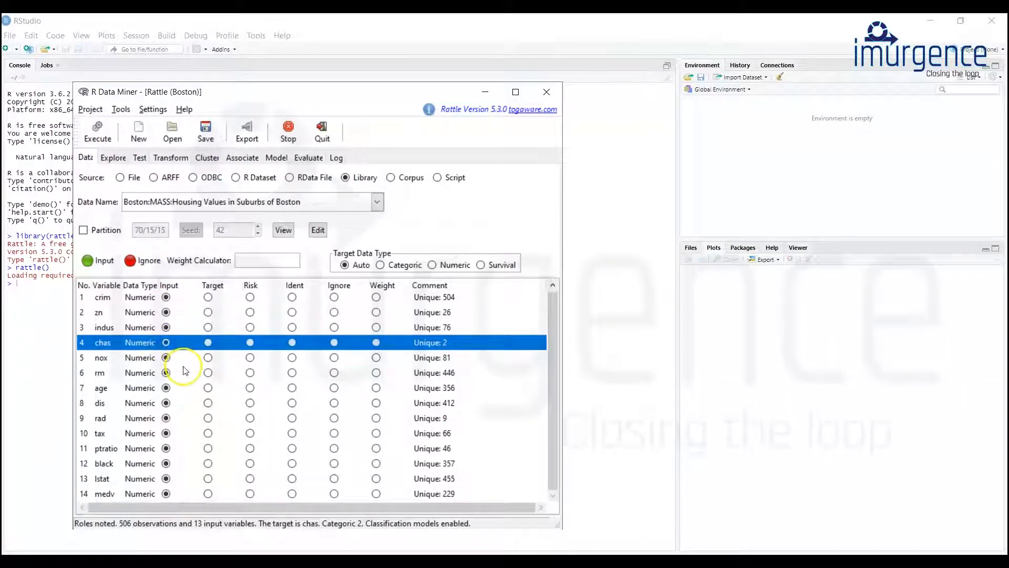
{"action": "left_click", "coordinate": [208, 494]}
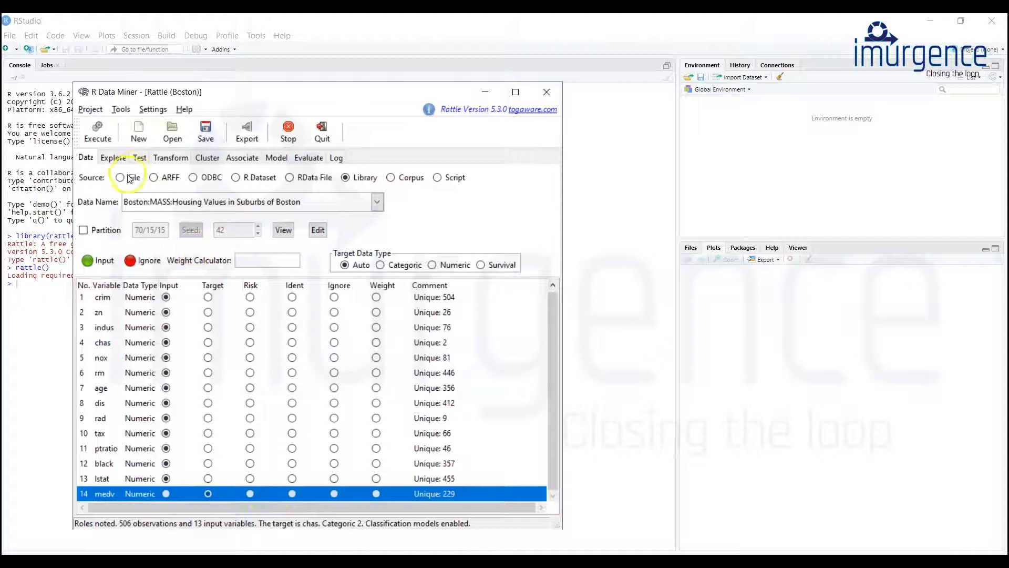
{"action": "left_click", "coordinate": [93, 134]}
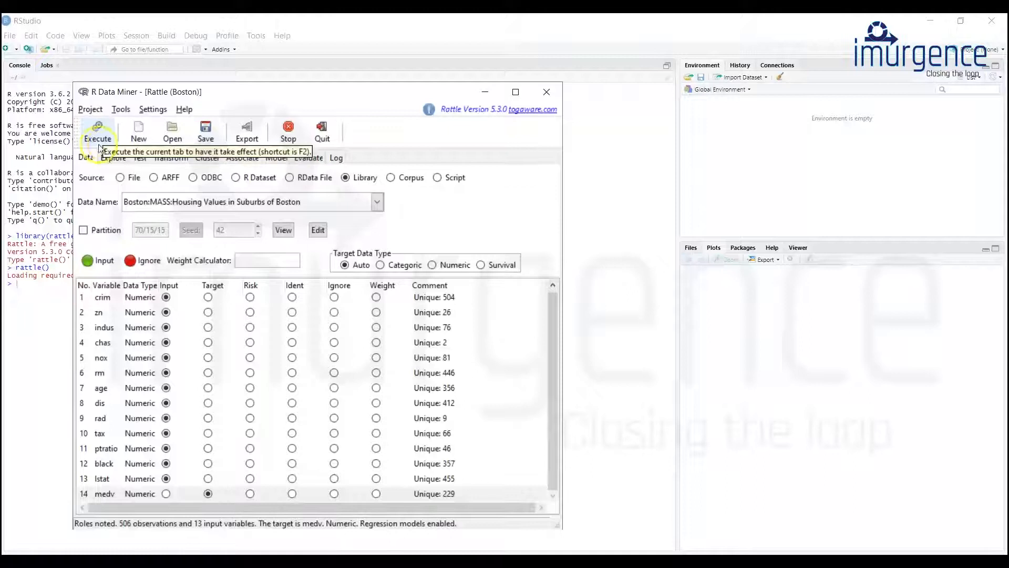
- Look through the Explore, Test and Transform options for the Boston data
{"action": "left_click", "coordinate": [107, 158]}
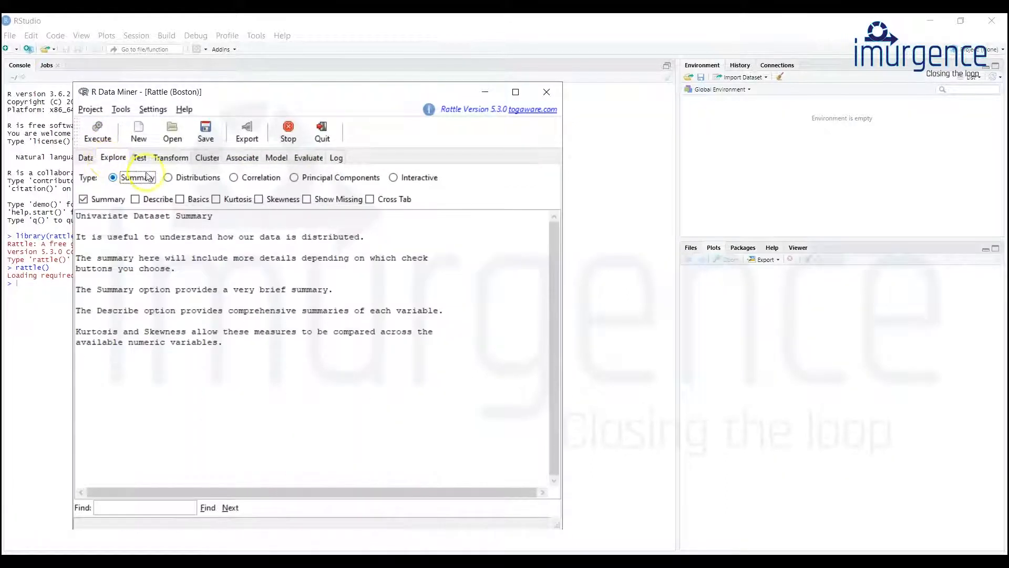
{"action": "left_click", "coordinate": [140, 159]}
{"action": "left_click", "coordinate": [170, 159]}
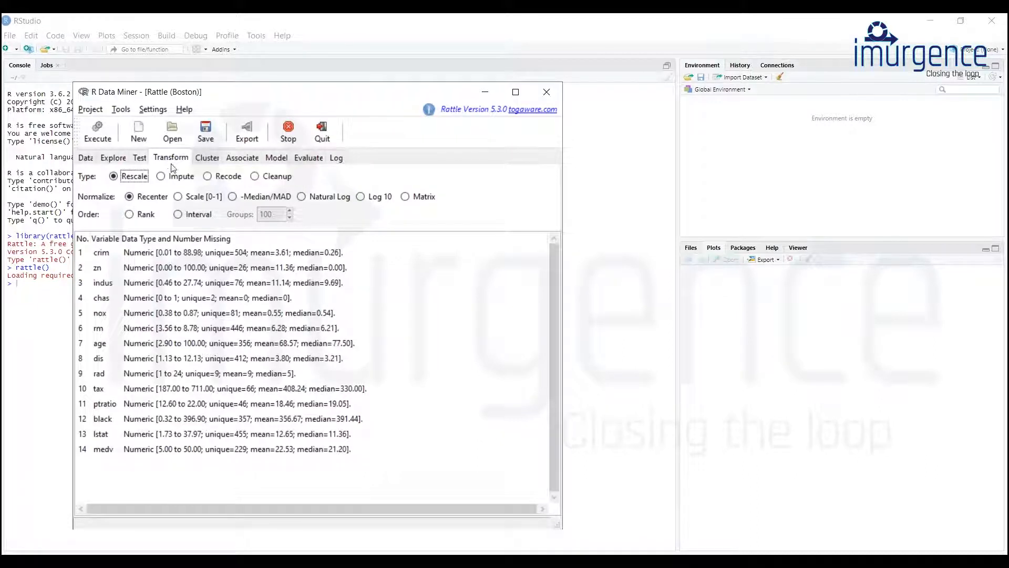
- Open the modelling options for the medv target and set the model type to Linear
{"action": "left_click", "coordinate": [280, 159]}
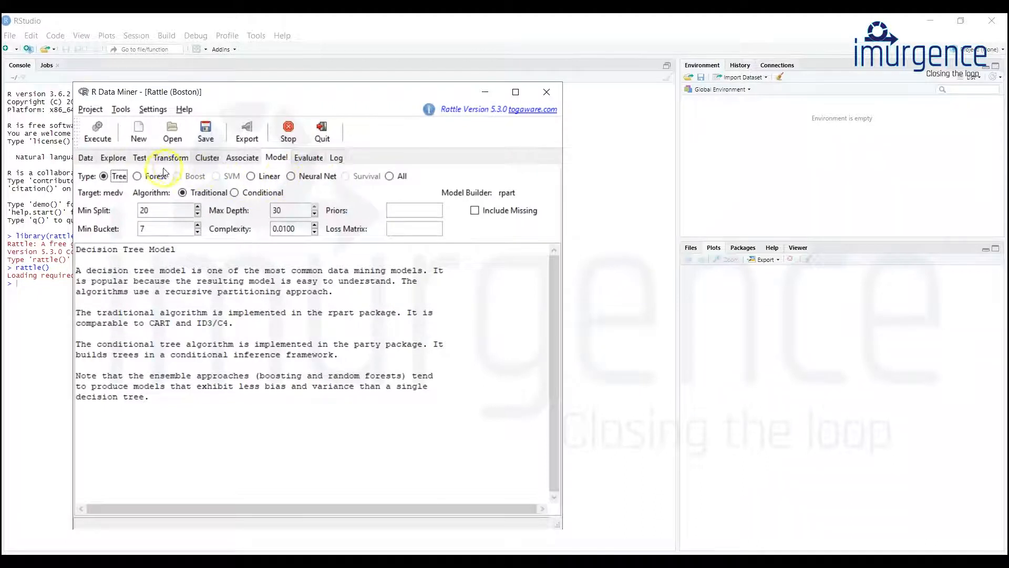
{"action": "left_click", "coordinate": [103, 190]}
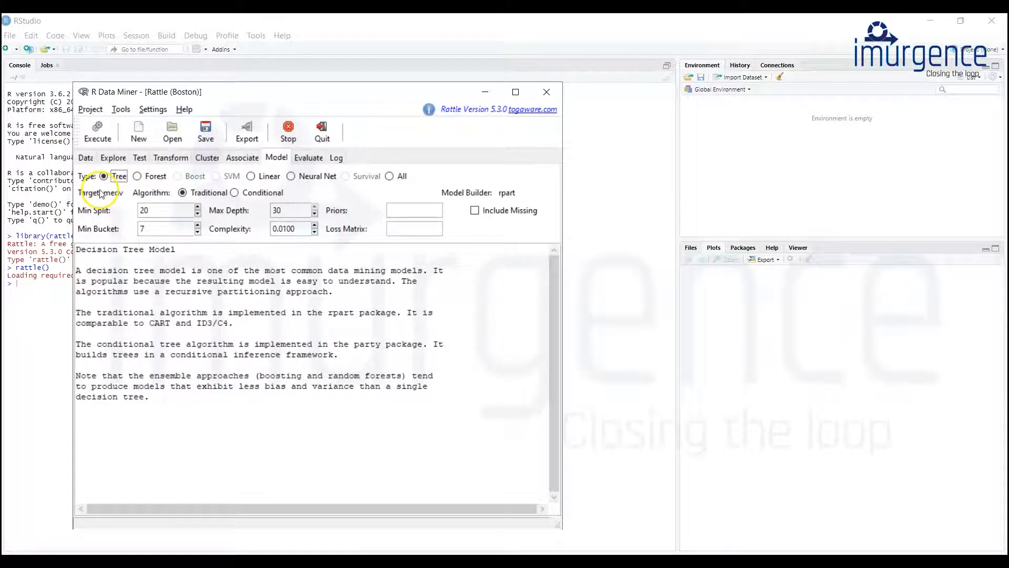
{"action": "left_click", "coordinate": [292, 178]}
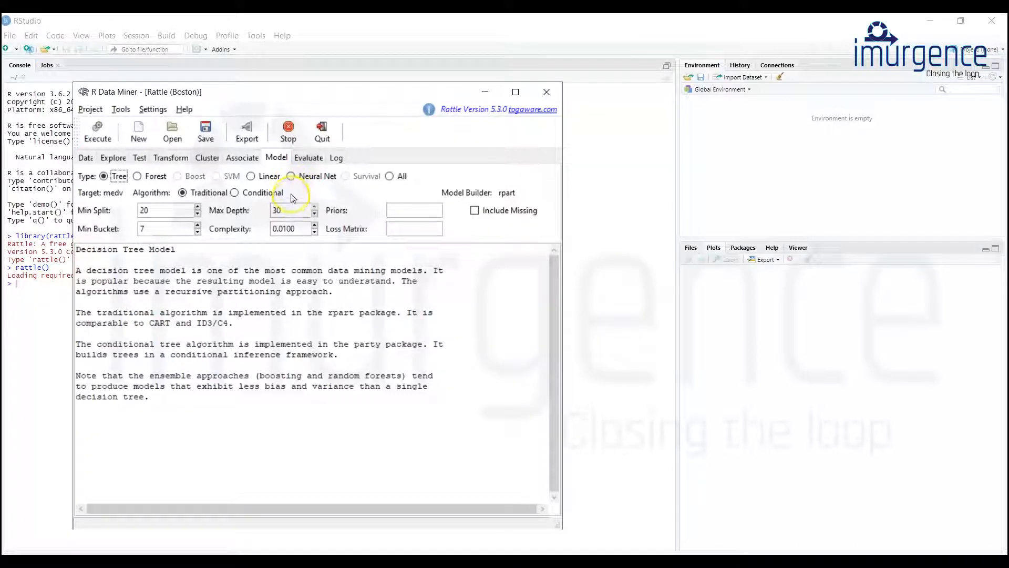
{"action": "left_click", "coordinate": [251, 177]}
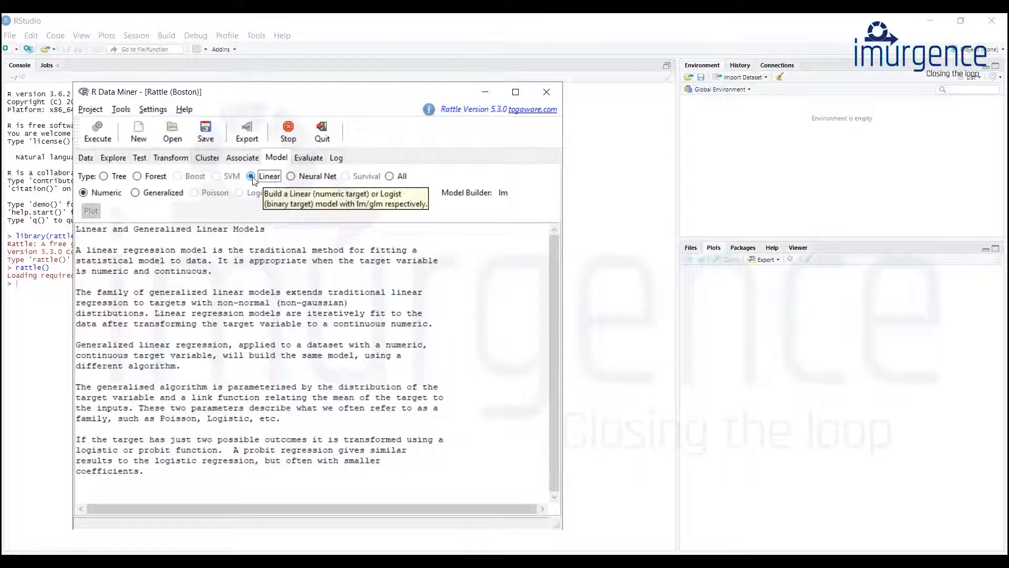
{"action": "left_click", "coordinate": [244, 213]}
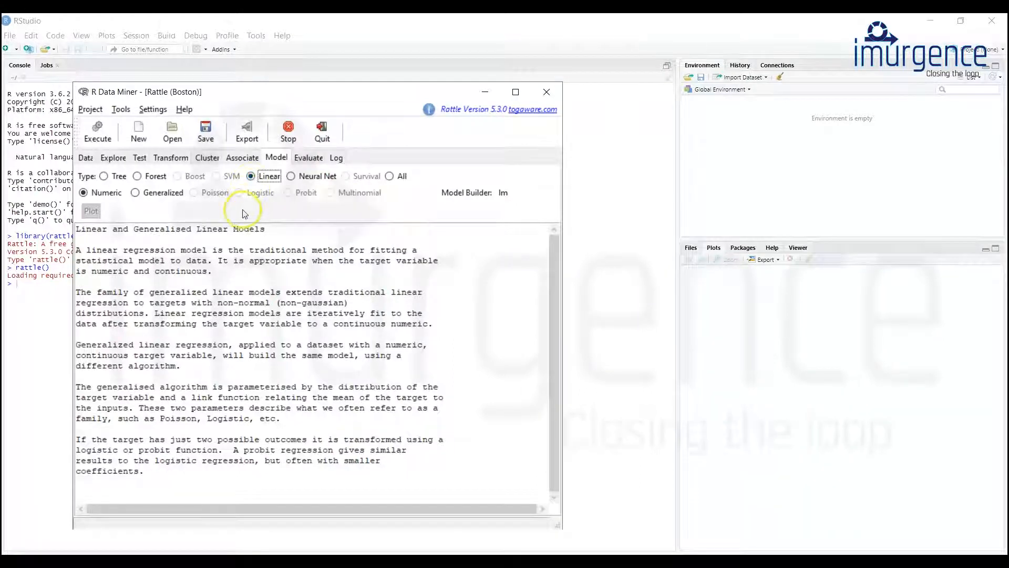
- Try the Generalized variant of the linear model, return to Numeric, and build the regression model
{"action": "left_click", "coordinate": [140, 195]}
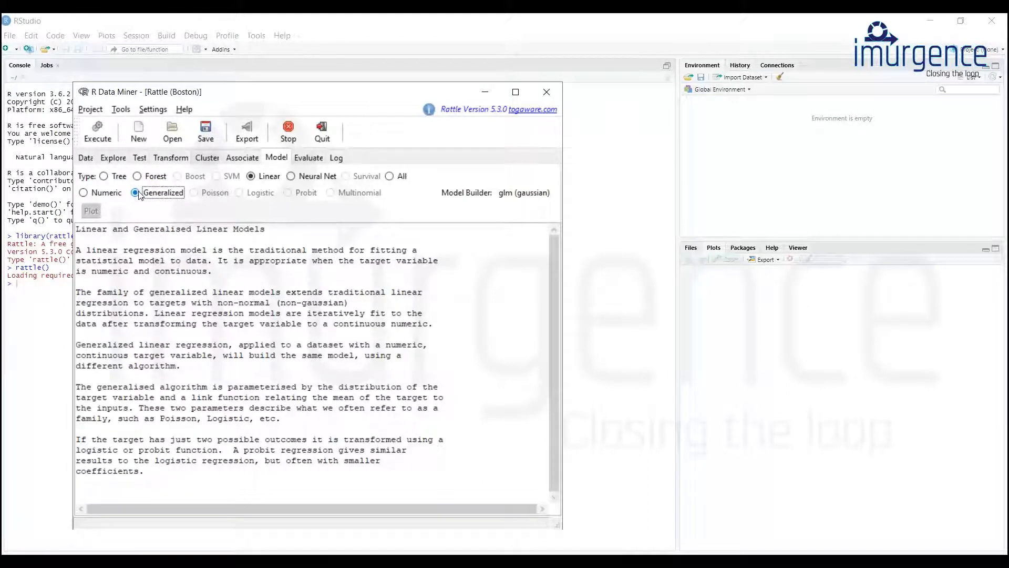
{"action": "left_click", "coordinate": [84, 193]}
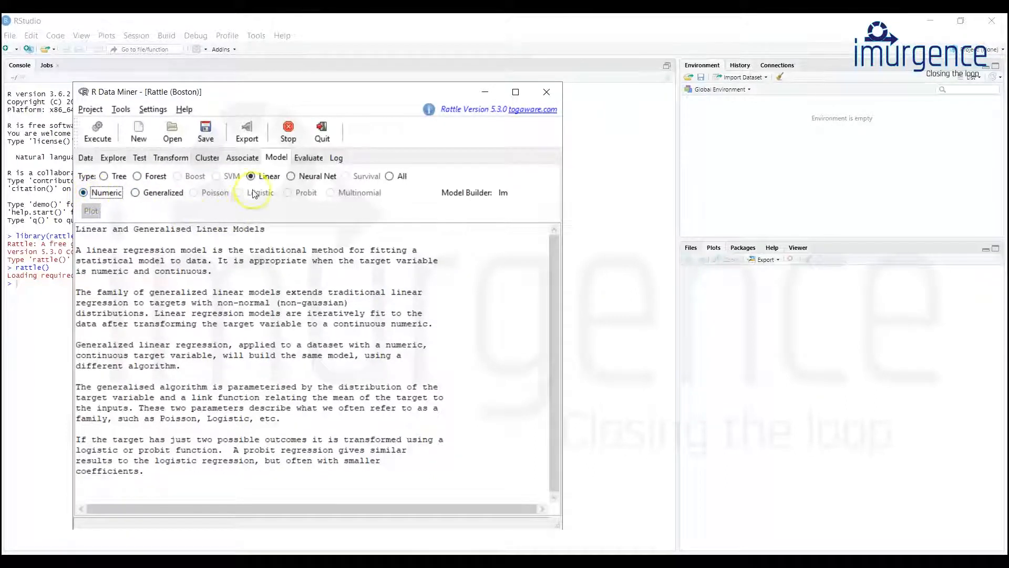
{"action": "left_click", "coordinate": [93, 194]}
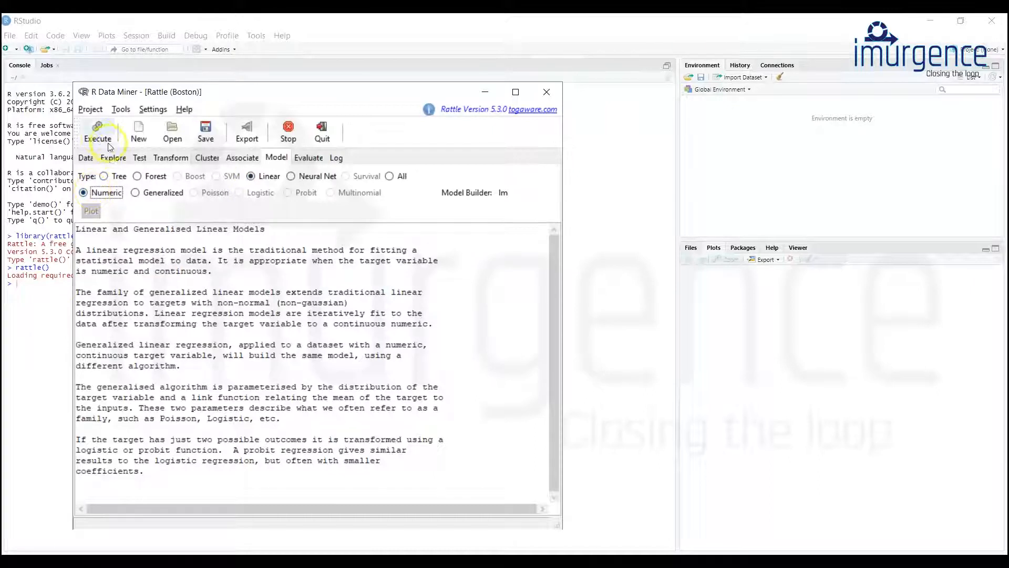
{"action": "left_click", "coordinate": [99, 137]}
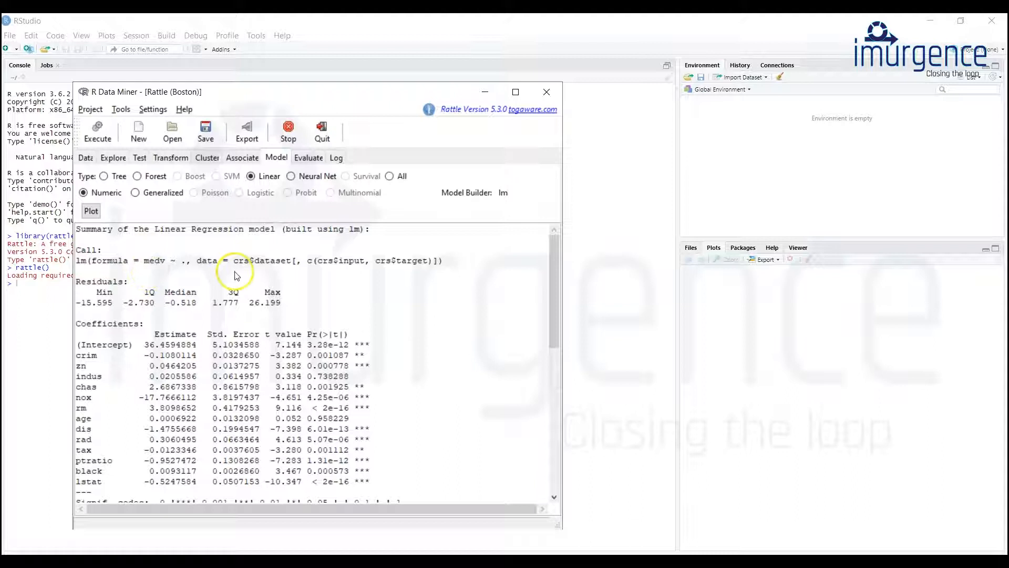
- Review the linear regression summary, including the residuals, coefficients, significance codes, R-squared values and ANOVA table
{"action": "scroll", "coordinate": [247, 262], "scroll_direction": "down", "scroll_amount": 1}
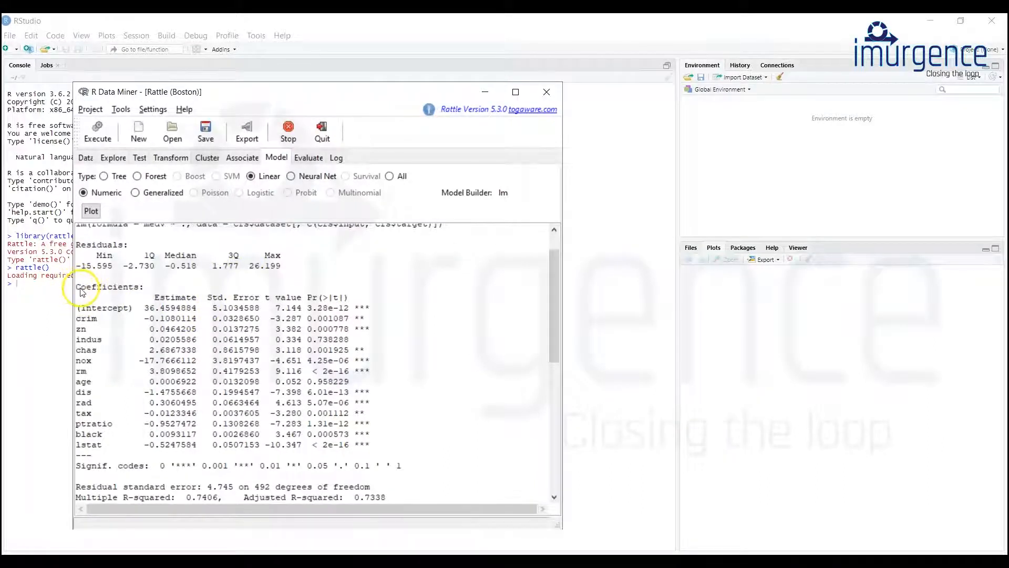
{"action": "scroll", "coordinate": [154, 305], "scroll_direction": "down", "scroll_amount": 4}
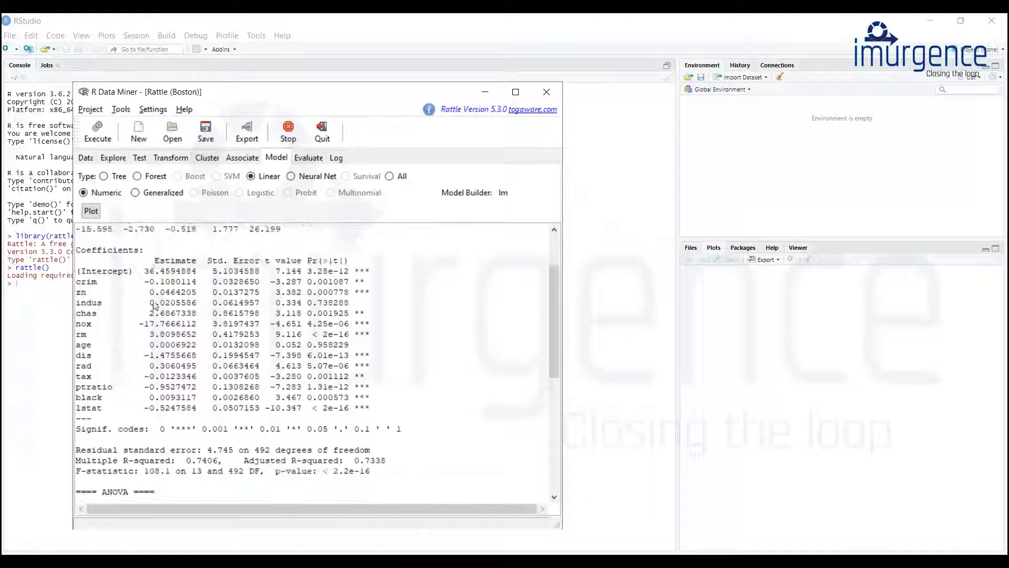
{"action": "scroll", "coordinate": [156, 306], "scroll_direction": "up", "scroll_amount": 4}
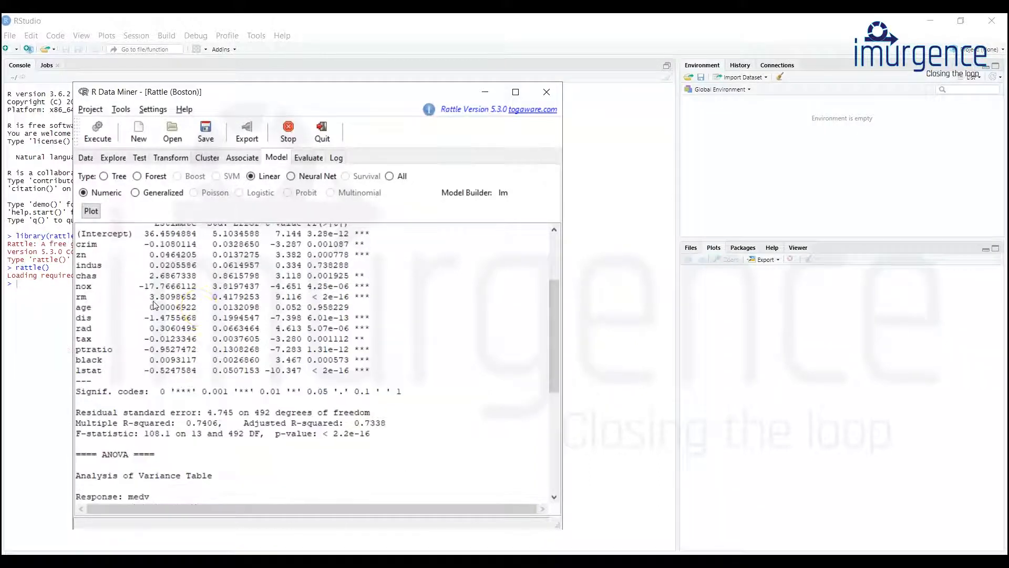
{"action": "scroll", "coordinate": [247, 313], "scroll_direction": "down", "scroll_amount": 6}
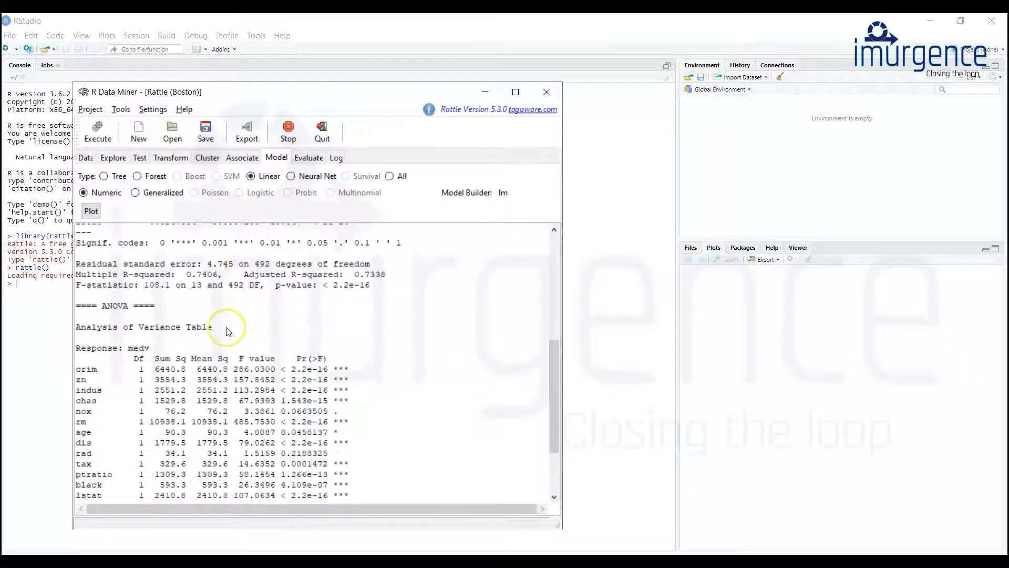
{"action": "scroll", "coordinate": [231, 315], "scroll_direction": "down", "scroll_amount": 3}
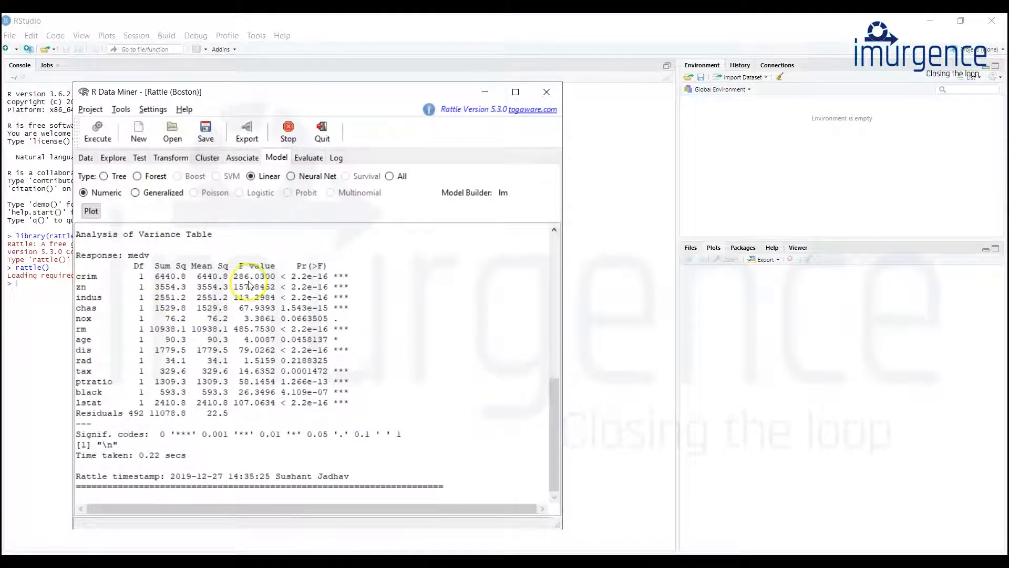
{"action": "scroll", "coordinate": [249, 285], "scroll_direction": "up", "scroll_amount": 10}
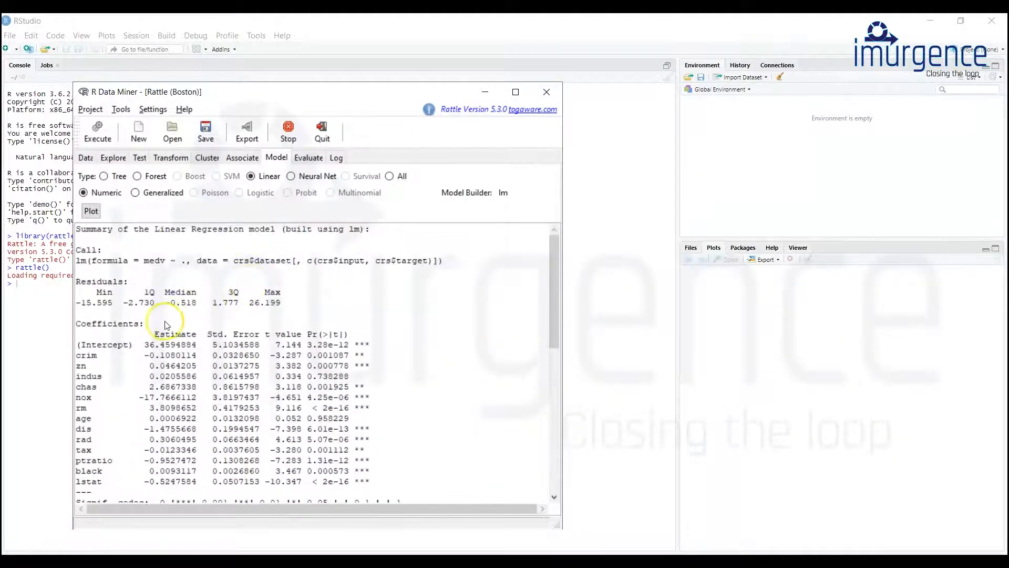
{"action": "scroll", "coordinate": [120, 303], "scroll_direction": "down", "scroll_amount": 10}
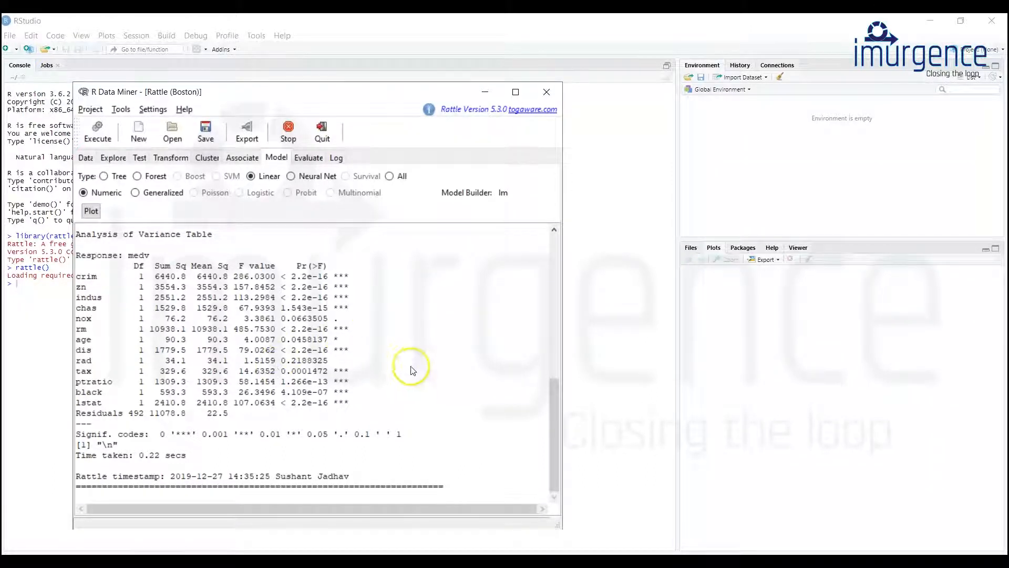
- Examine the Score, Predicted Versus Observed and Risk evaluation types for the linear model
{"action": "left_click", "coordinate": [309, 158]}
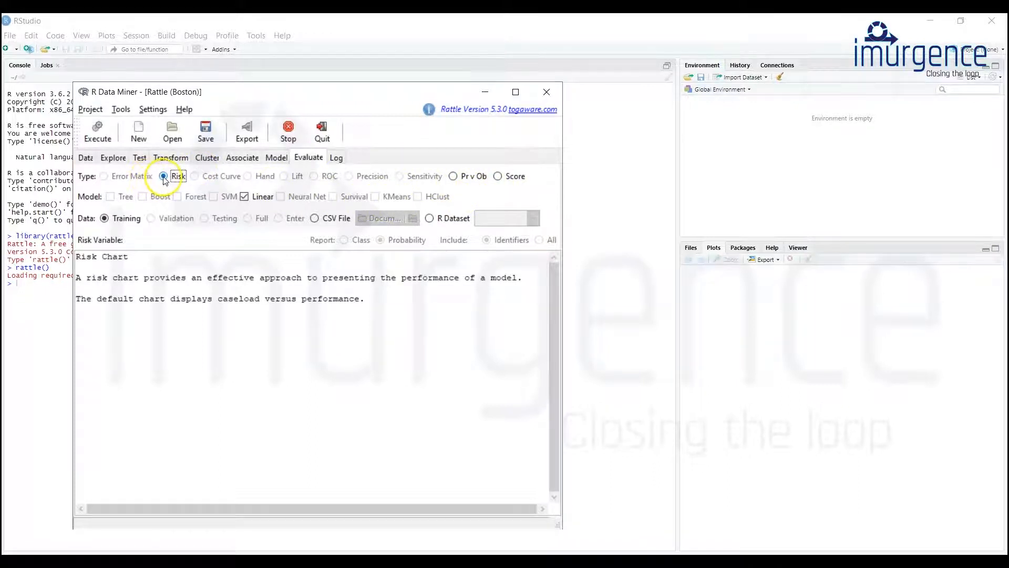
{"action": "left_click", "coordinate": [498, 178]}
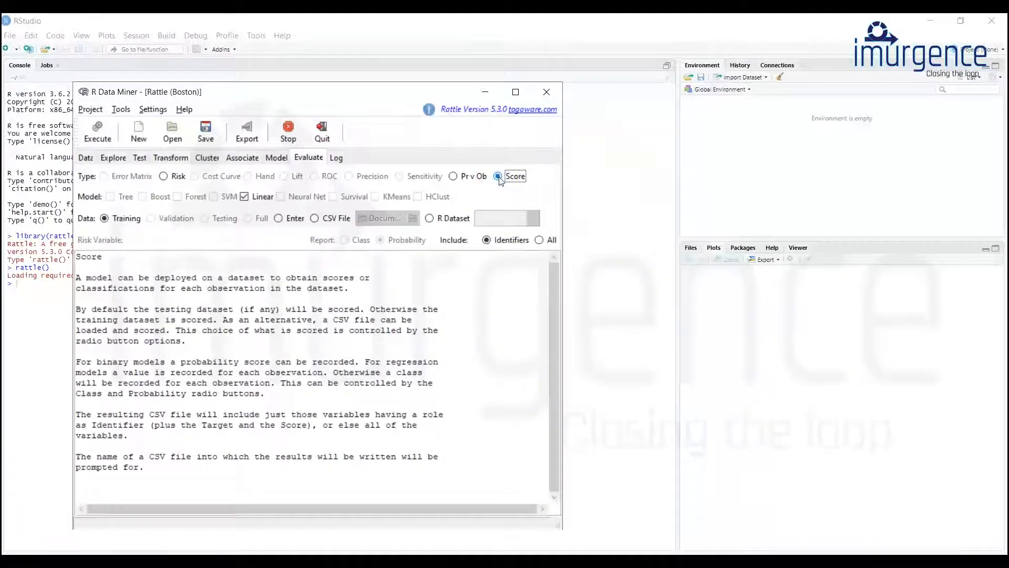
{"action": "left_click", "coordinate": [455, 177]}
{"action": "left_click", "coordinate": [454, 178]}
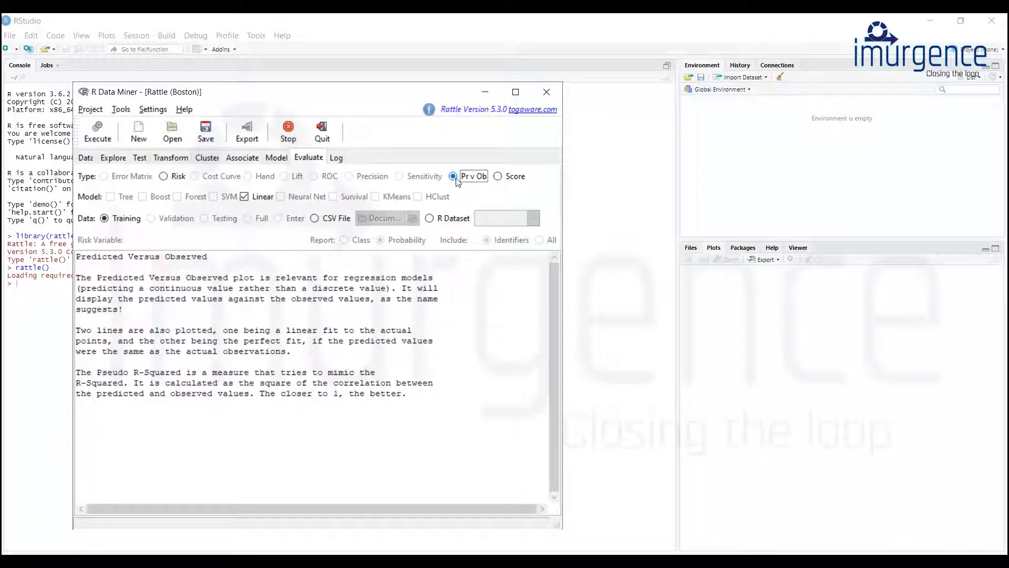
{"action": "left_click", "coordinate": [163, 176]}
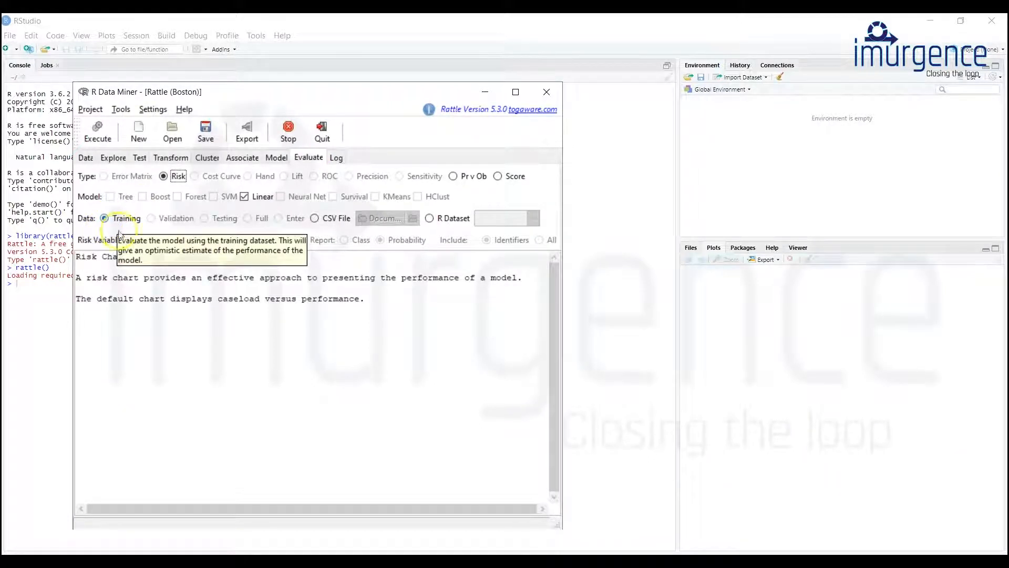
- Check the R datasets offered as evaluation data, and return the data choice to Training
{"action": "left_click", "coordinate": [430, 218]}
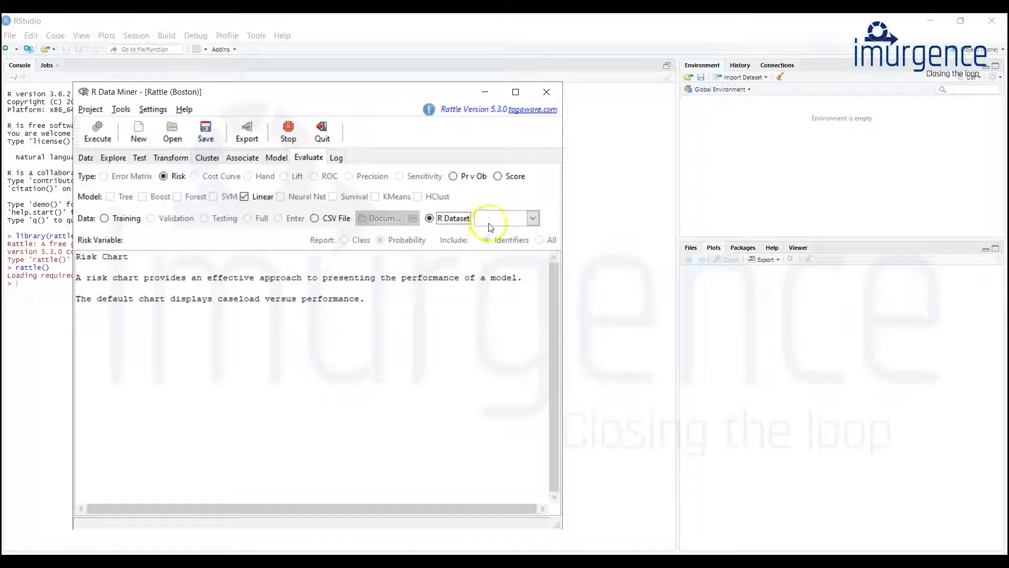
{"action": "left_click", "coordinate": [489, 221]}
{"action": "left_click", "coordinate": [490, 235]}
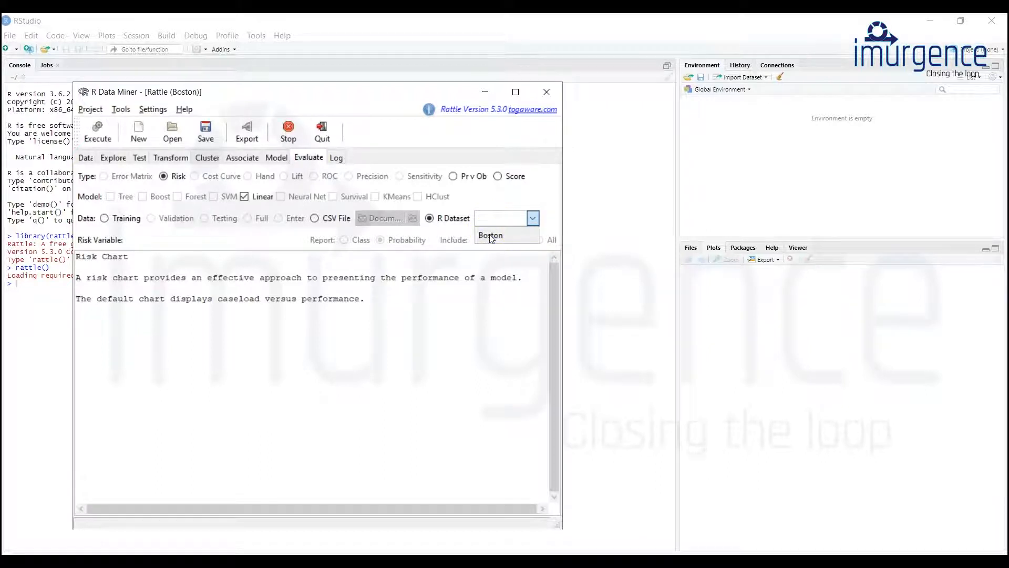
{"action": "left_click", "coordinate": [78, 240]}
{"action": "left_click", "coordinate": [103, 219]}
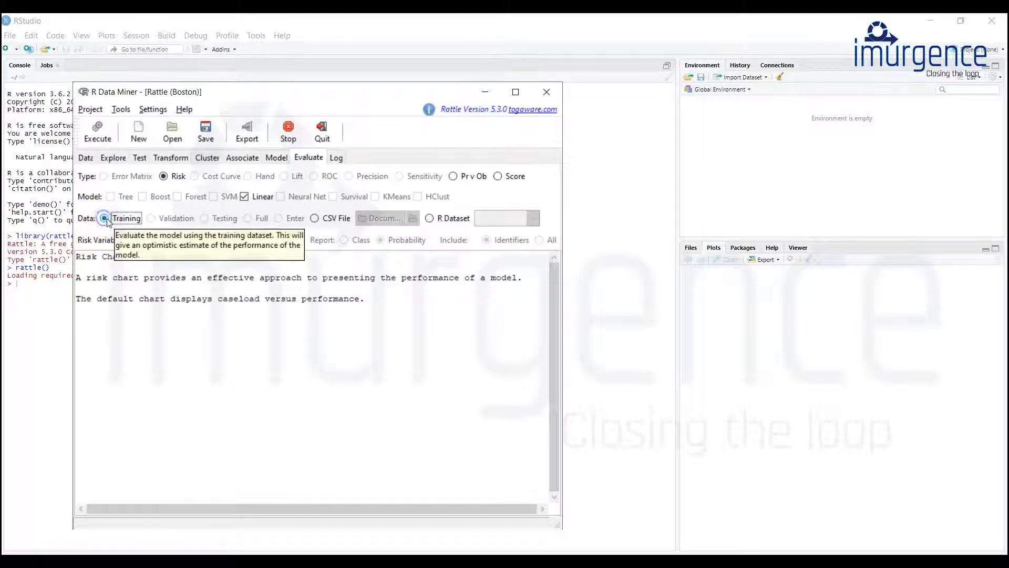
- Review the descriptions of the Predicted Versus Observed and Score evaluation types for the linear model
{"action": "left_click", "coordinate": [147, 218]}
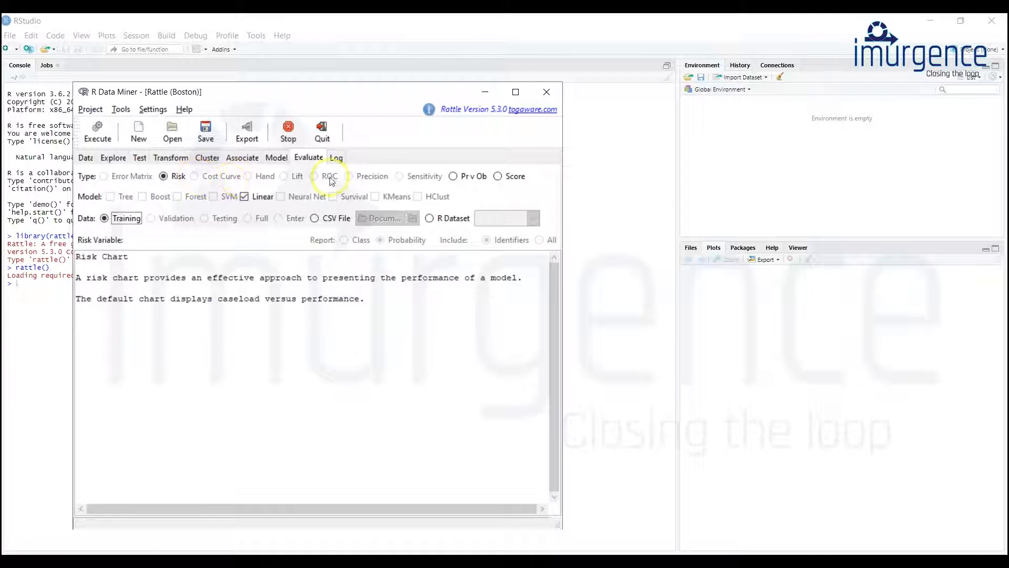
{"action": "left_click", "coordinate": [453, 176]}
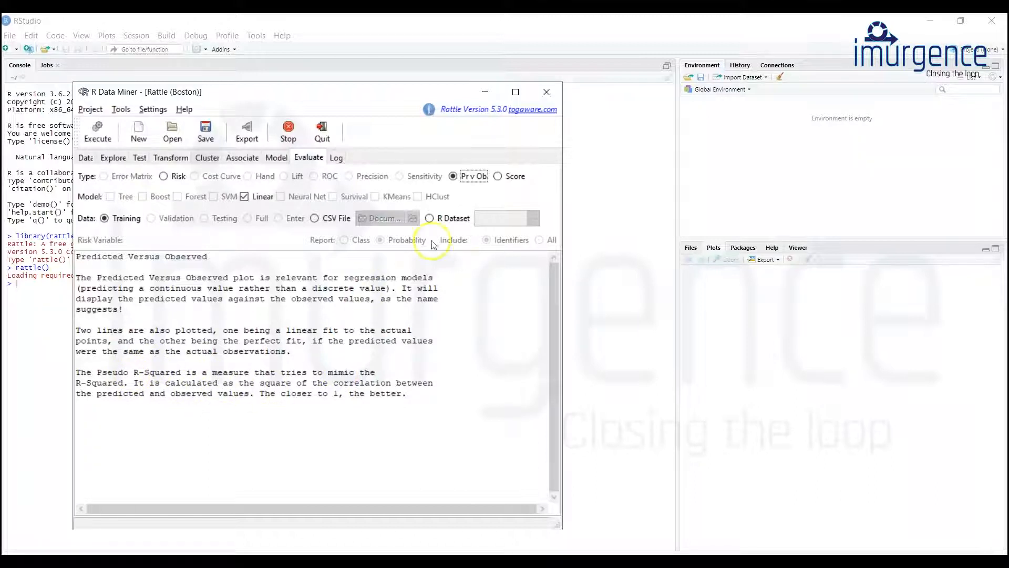
{"action": "left_click", "coordinate": [497, 176]}
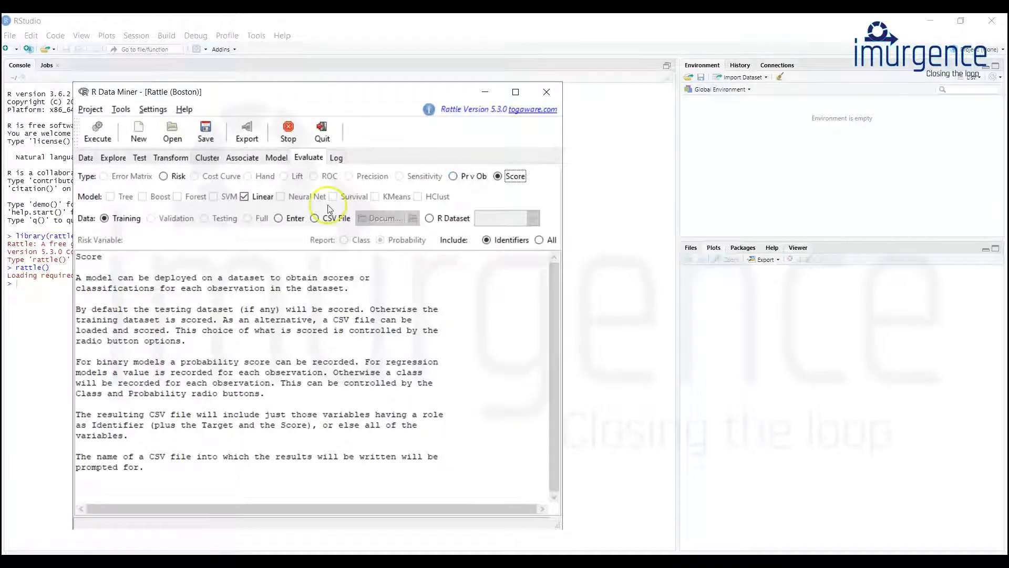
- Run the Risk evaluation of the linear model on the training data and review its recall, caseload and precision table
{"action": "left_click", "coordinate": [163, 177]}
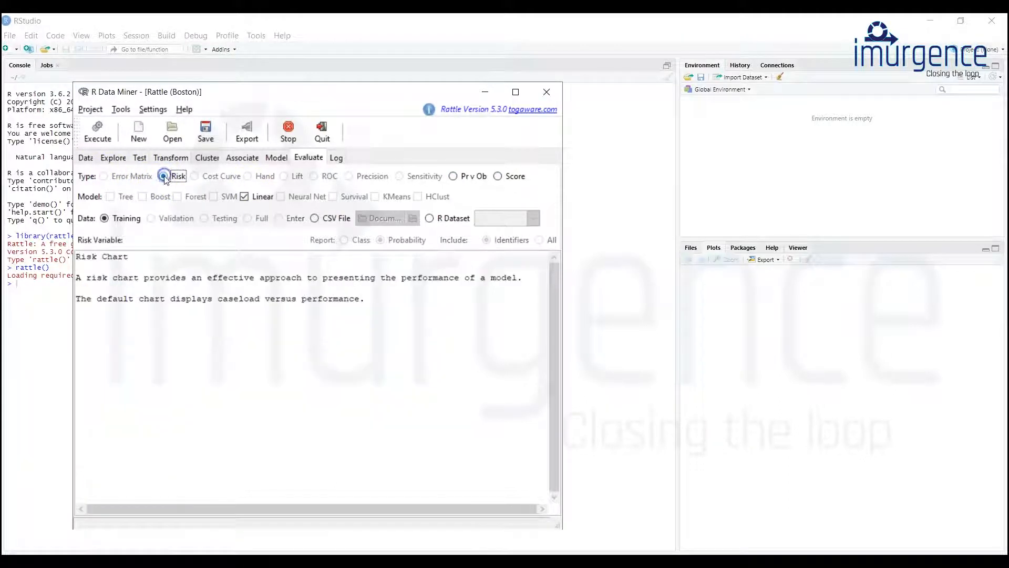
{"action": "left_click", "coordinate": [98, 134]}
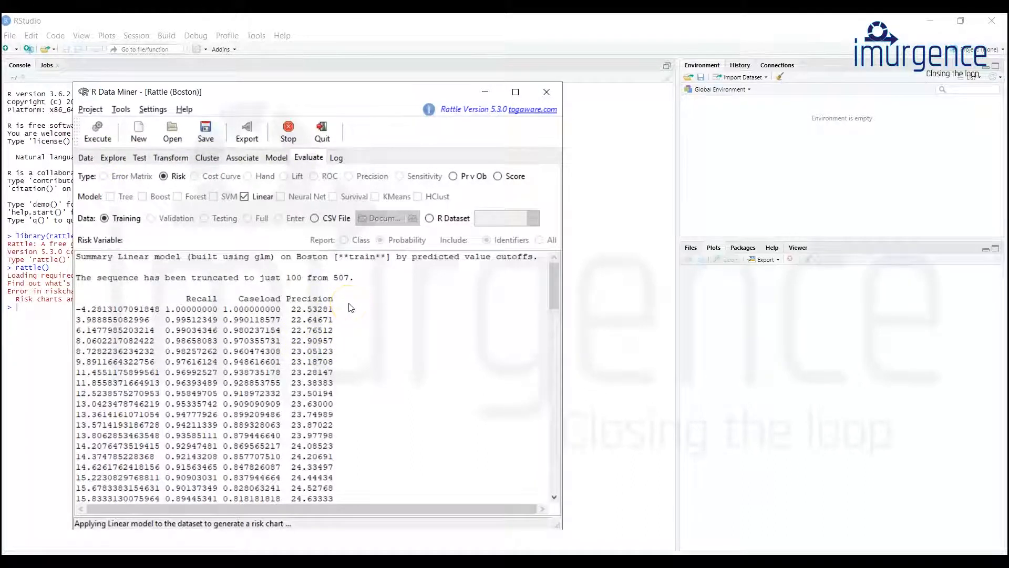
{"action": "scroll", "coordinate": [351, 308], "scroll_direction": "down", "scroll_amount": 15}
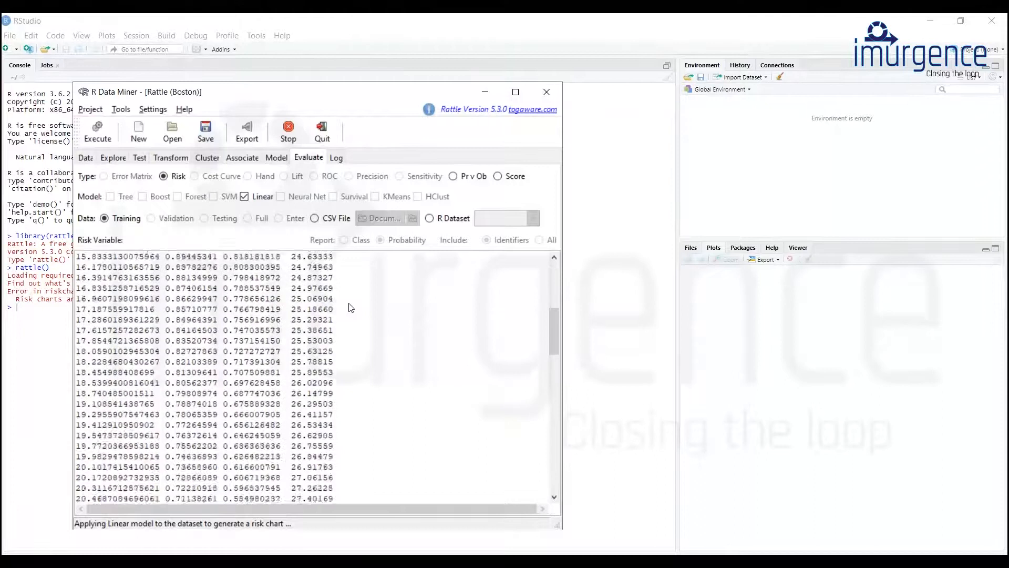
{"action": "scroll", "coordinate": [351, 308], "scroll_direction": "down", "scroll_amount": 20}
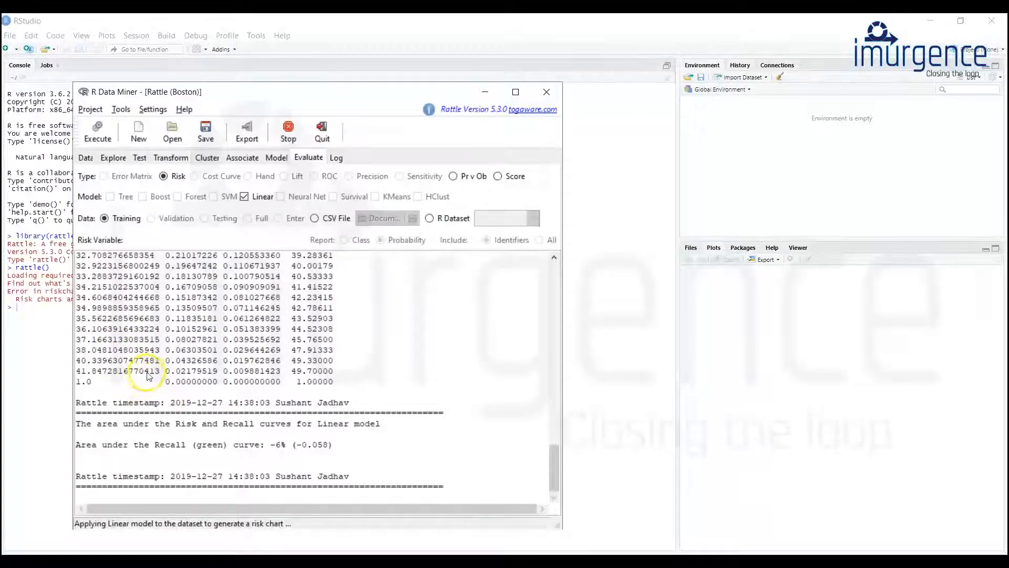
{"action": "scroll", "coordinate": [145, 371], "scroll_direction": "up", "scroll_amount": 5}
{"action": "scroll", "coordinate": [145, 367], "scroll_direction": "up", "scroll_amount": 15}
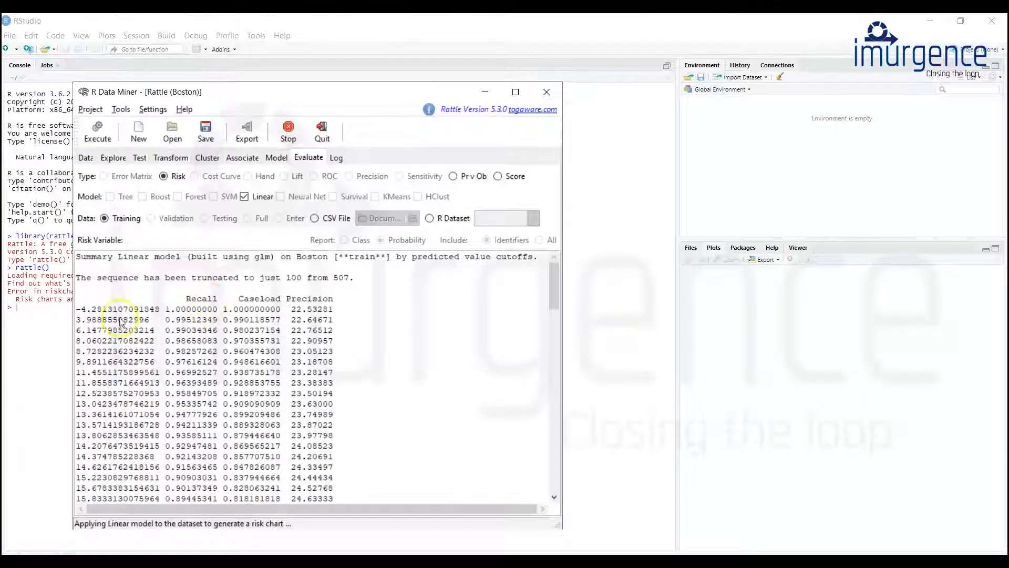
- Score the training data with identifiers and save it on the Desktop, prefixing Boston_train_score_idents.csv with the person's first name and an underscore
{"action": "left_click", "coordinate": [498, 178]}
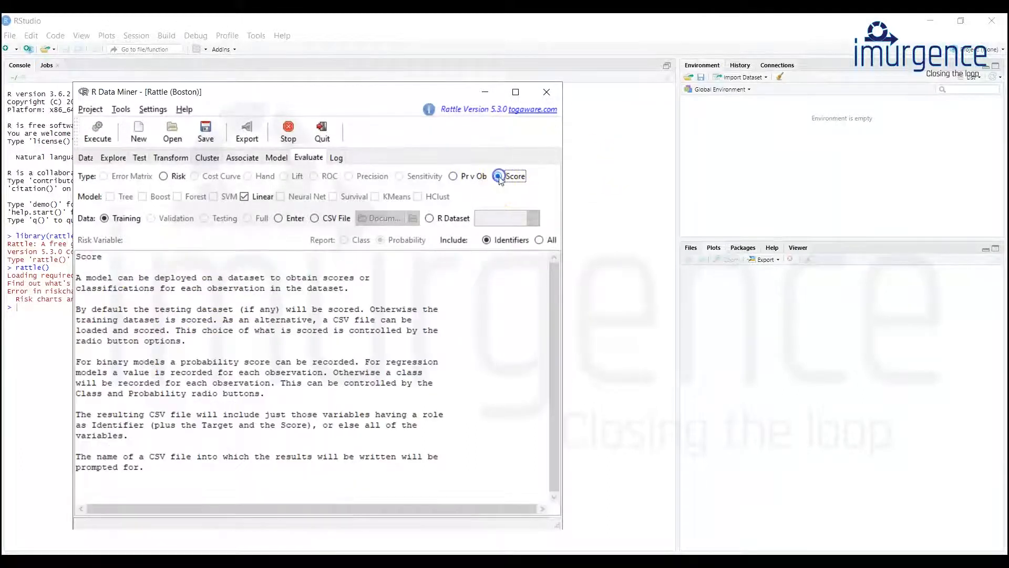
{"action": "left_click", "coordinate": [97, 130]}
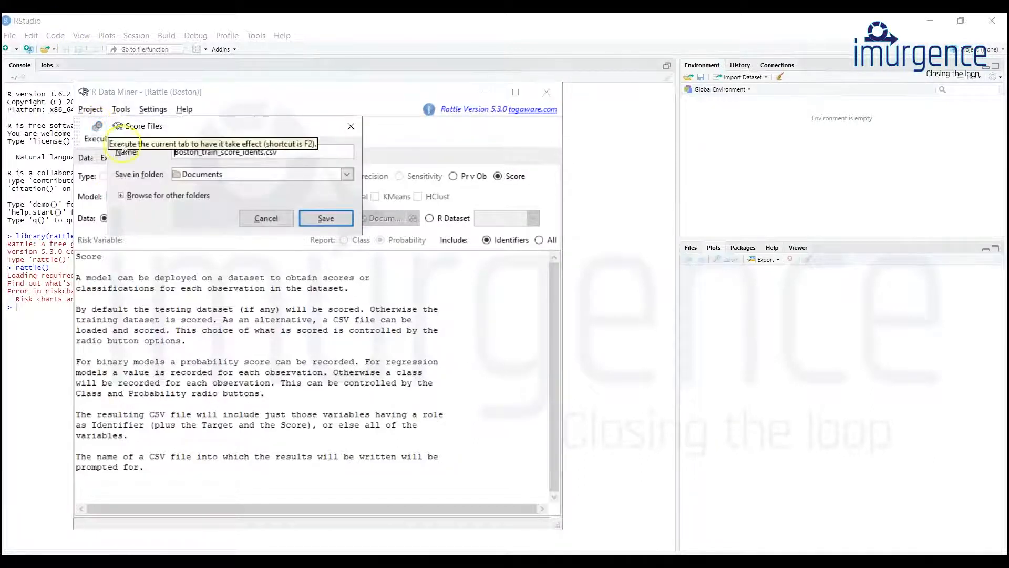
{"action": "left_click", "coordinate": [196, 156]}
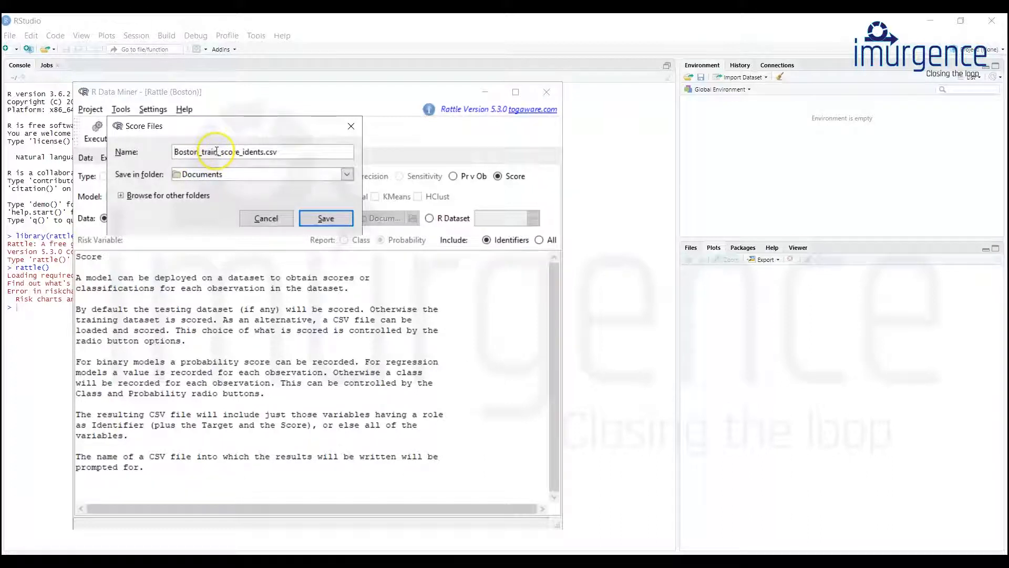
{"action": "type", "text": "Mohan_"}
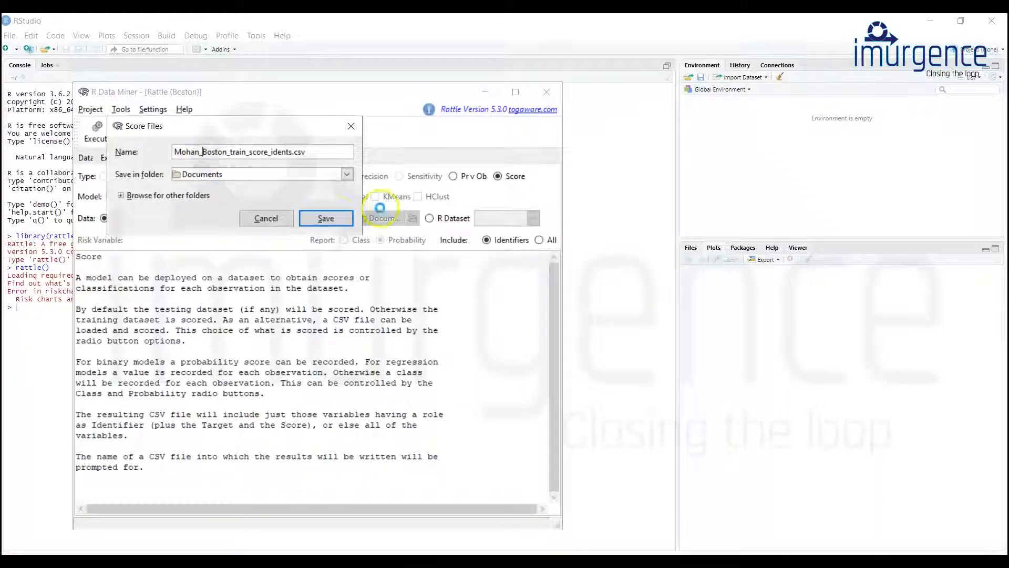
{"action": "left_click", "coordinate": [235, 176]}
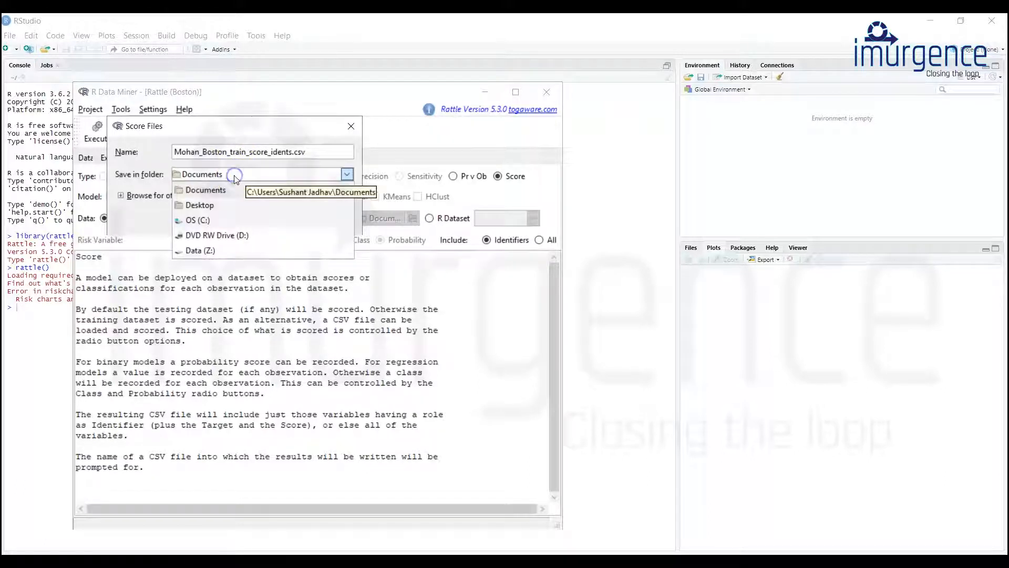
{"action": "left_click", "coordinate": [229, 206]}
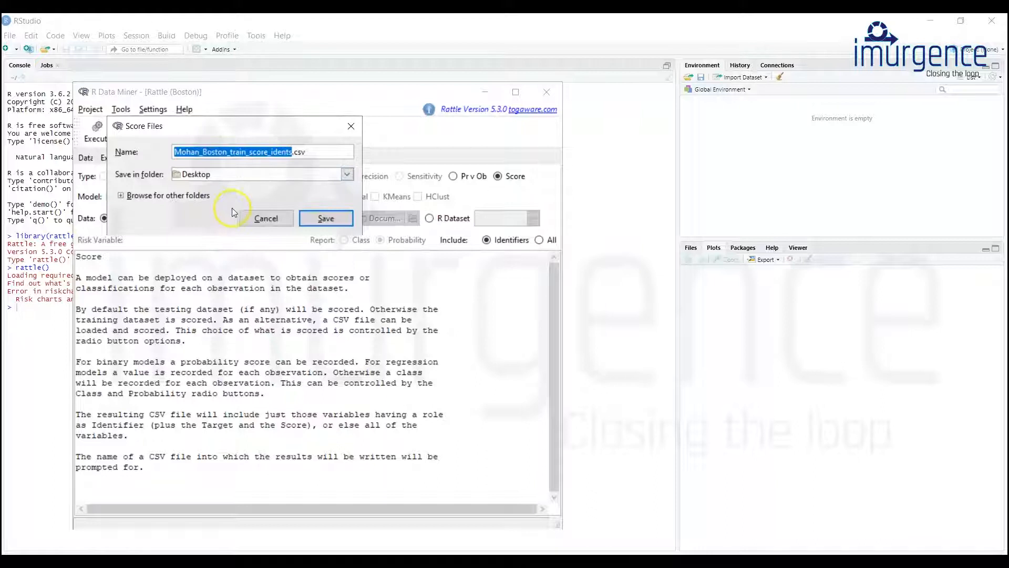
{"action": "left_click", "coordinate": [121, 197]}
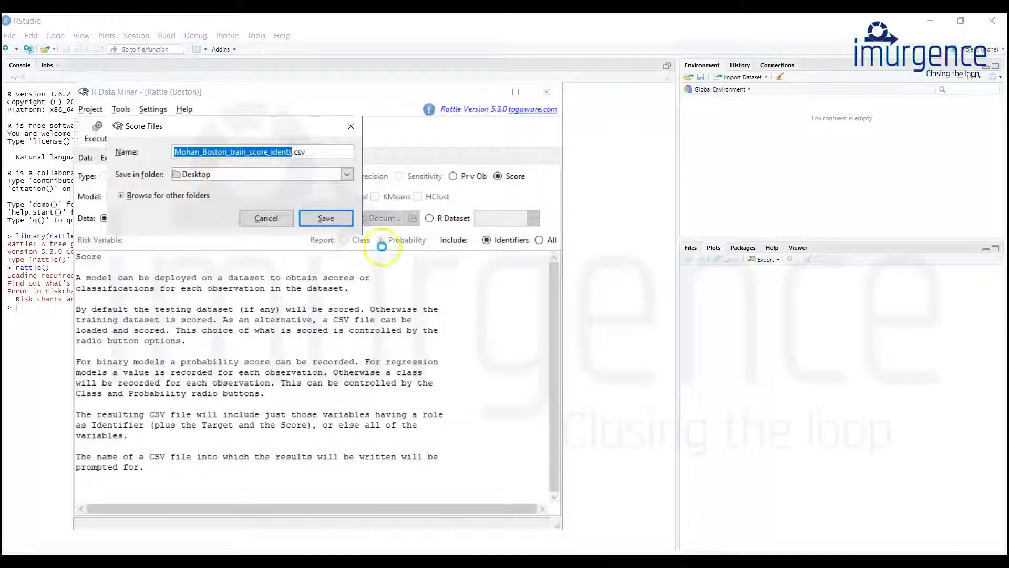
{"action": "left_click", "coordinate": [327, 220]}
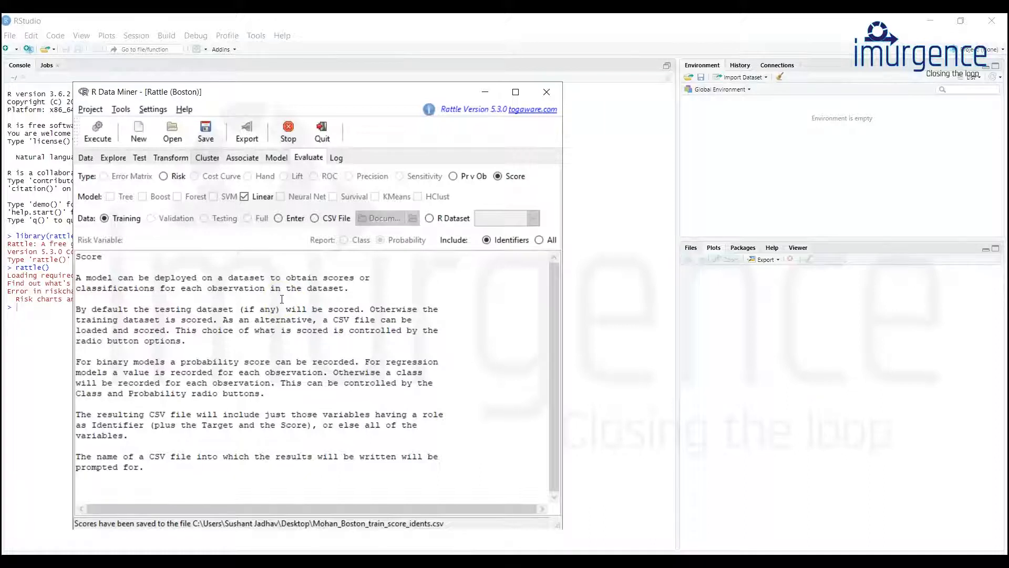
- Show the desktop and open the exported identifiers score CSV in WPS Office
{"action": "key", "text": "super+d"}
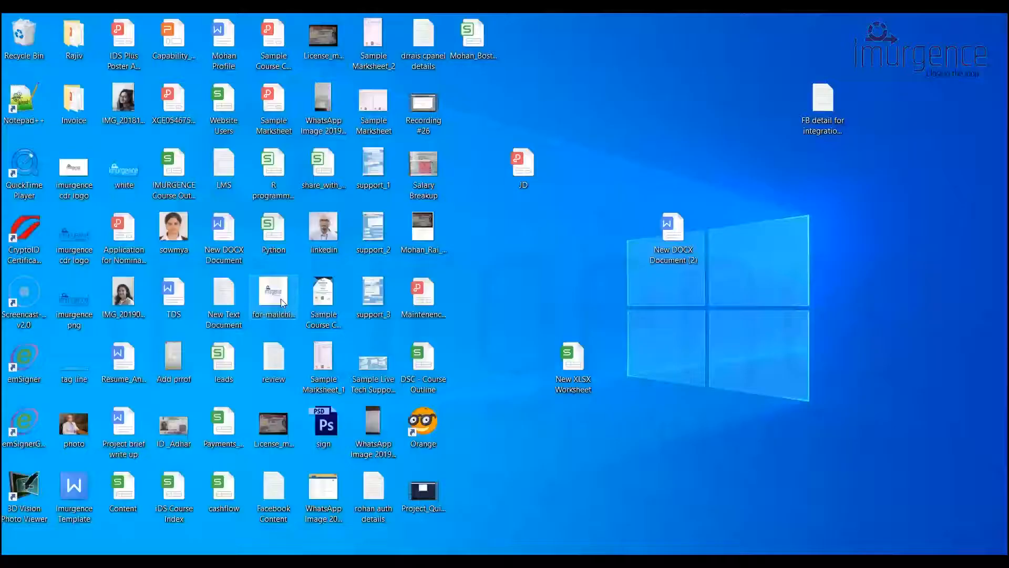
{"action": "left_click", "coordinate": [480, 39]}
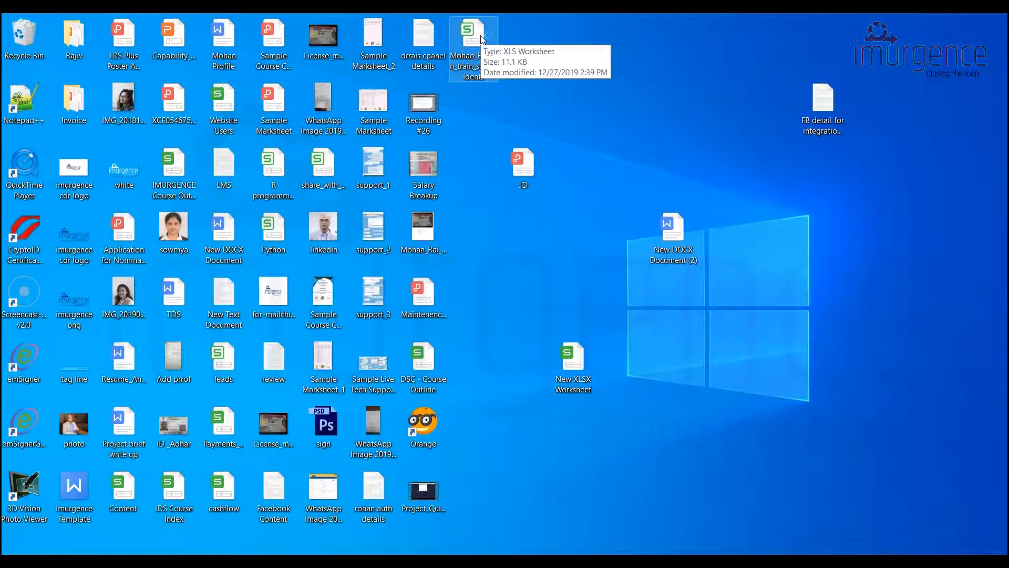
{"action": "double_click", "coordinate": [471, 34]}
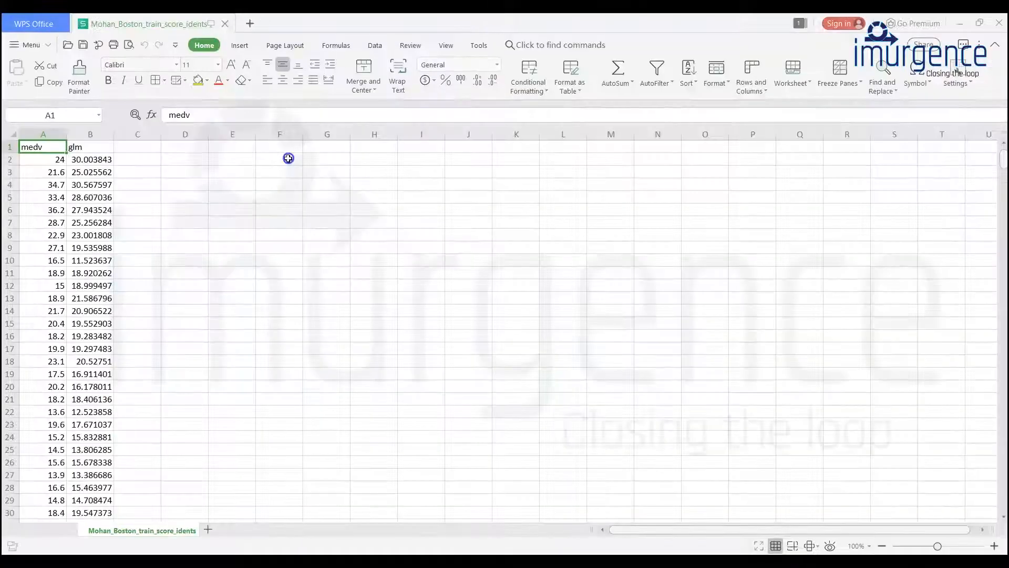
{"action": "left_click", "coordinate": [288, 159]}
{"action": "left_click", "coordinate": [129, 148]}
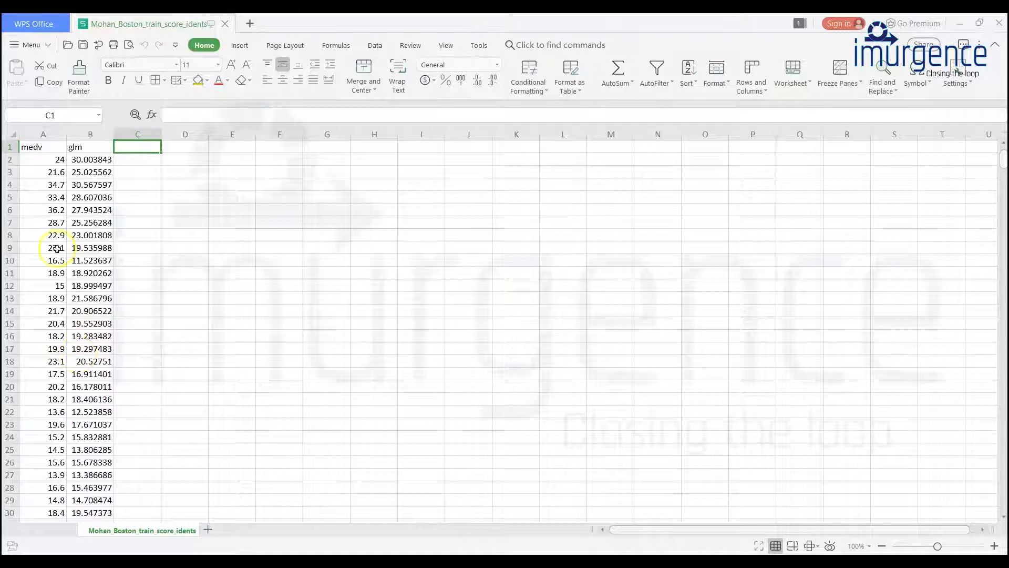
- Compare the actual medv values with the predicted glm values row by row down to row 15, and close the score file
{"action": "left_click", "coordinate": [38, 158]}
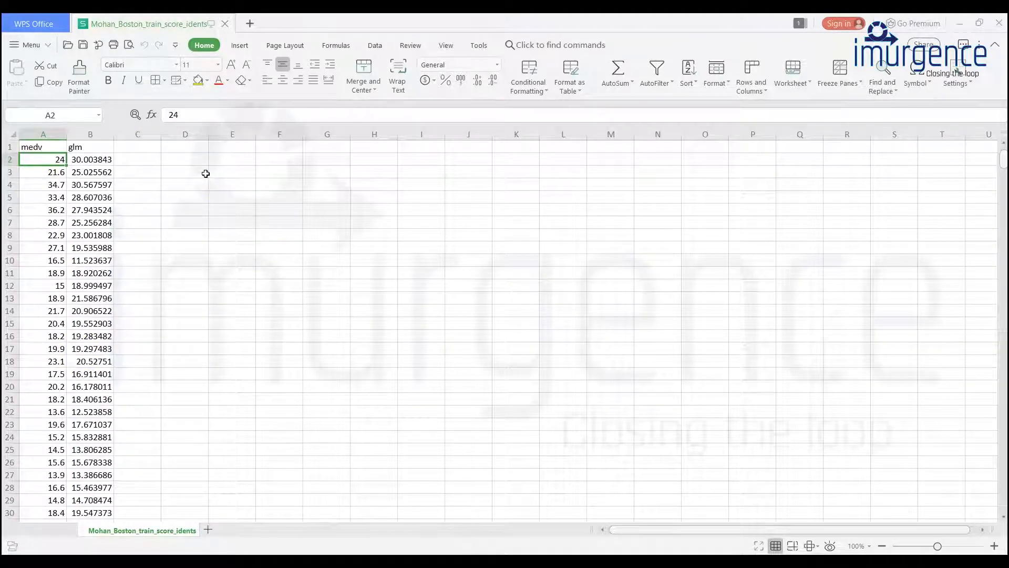
{"action": "key", "text": "Right"}
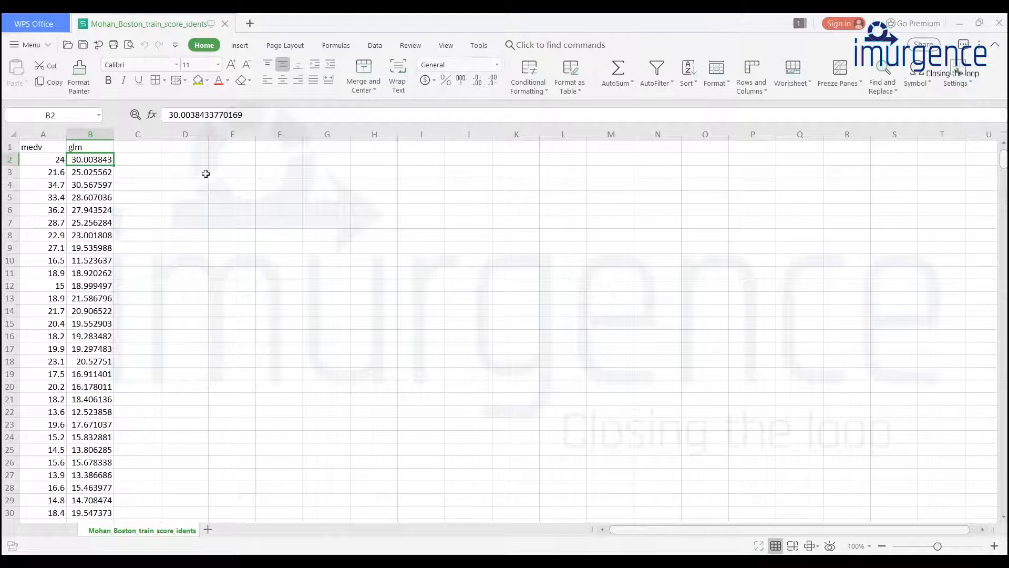
{"action": "key", "text": "Left"}
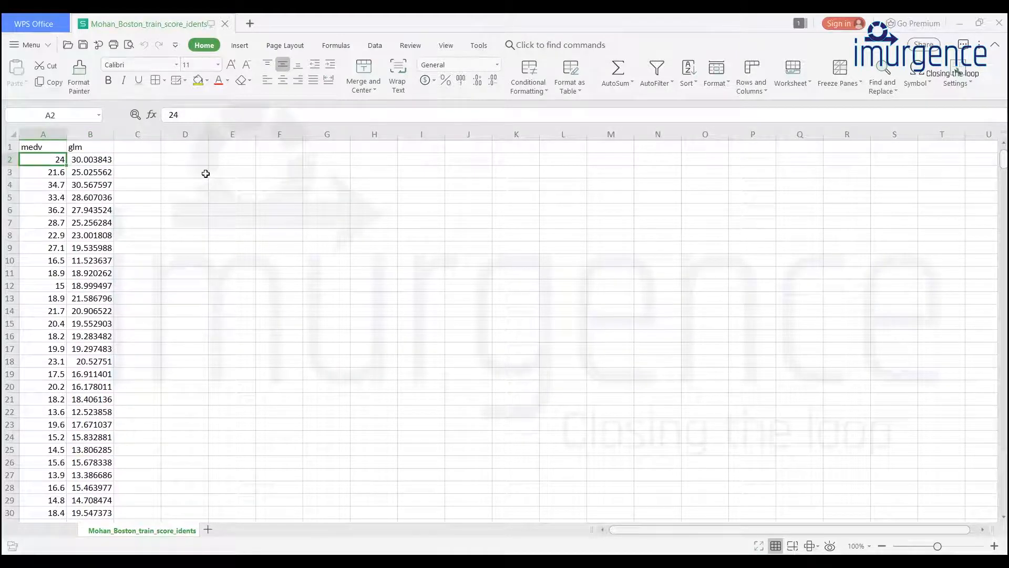
{"action": "key", "text": "Right"}
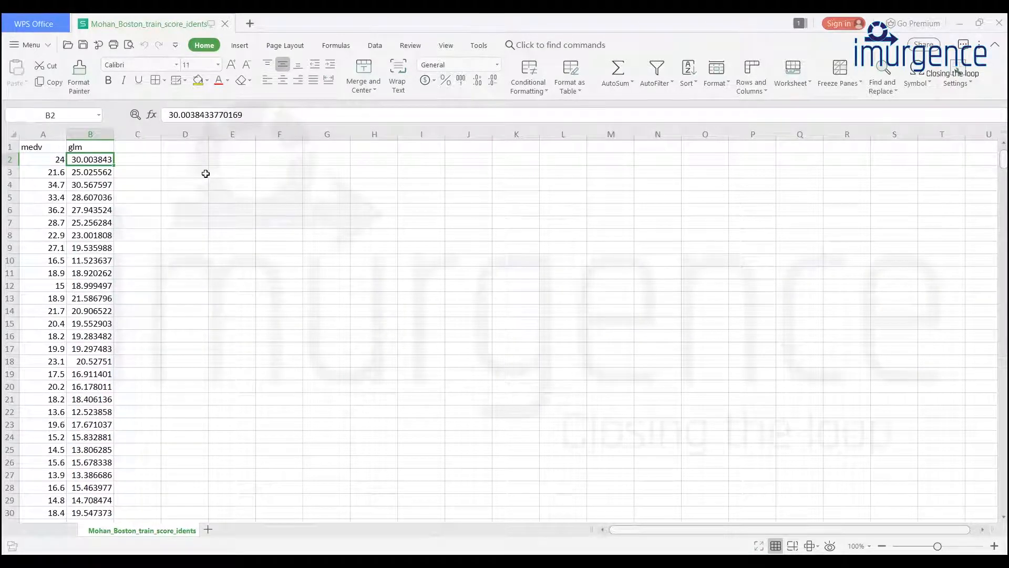
{"action": "key", "text": "Down"}
{"action": "key", "text": "Down"}
{"action": "key", "text": "Down"}
{"action": "key", "text": "Down"}
{"action": "key", "text": "Down"}
{"action": "key", "text": "Down"}
{"action": "key", "text": "Down"}
{"action": "key", "text": "Down"}
{"action": "key", "text": "Down"}
{"action": "key", "text": "Down"}
{"action": "key", "text": "Down"}
{"action": "key", "text": "Down"}
{"action": "key", "text": "Down"}
{"action": "key", "text": "Left"}
{"action": "key", "text": "Right"}
{"action": "key", "text": "Right"}
{"action": "key", "text": "Left"}
{"action": "key", "text": "Left"}
{"action": "key", "text": "Right"}
{"action": "key", "text": "Left"}
{"action": "key", "text": "Right"}
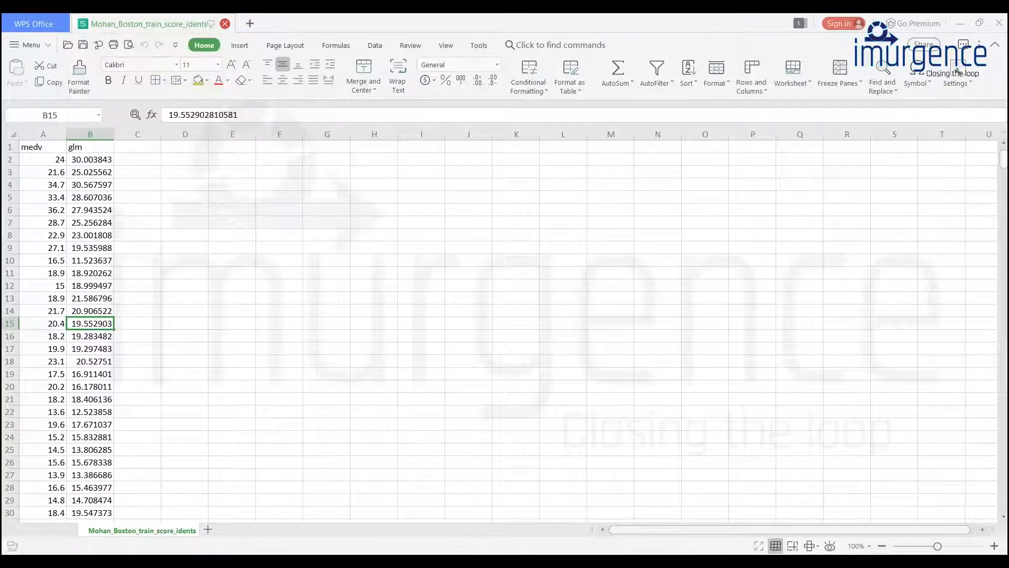
{"action": "left_click", "coordinate": [225, 23]}
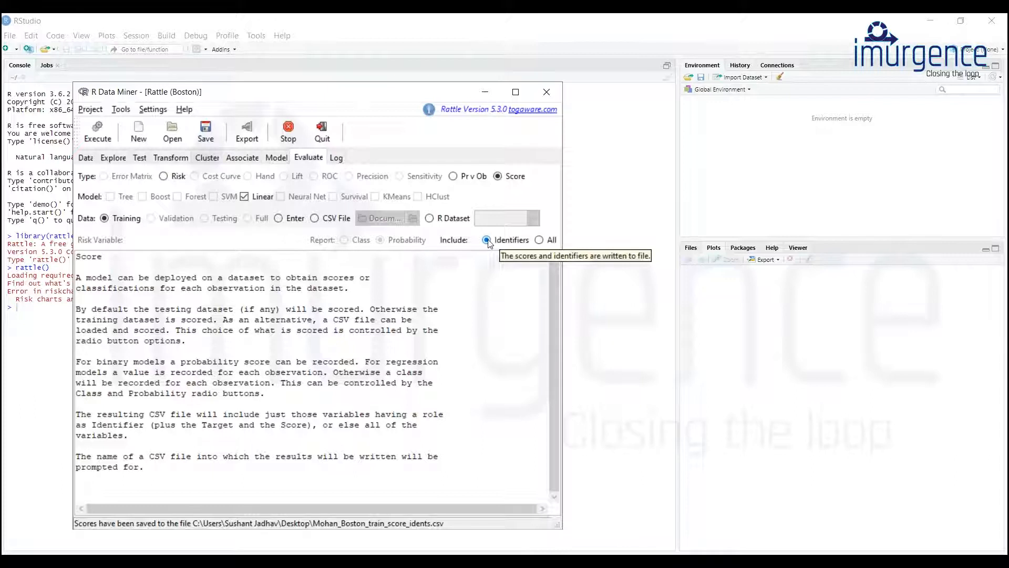
- In Rattle, score the training data with all variables and save it on the Desktop, prefixing Boston_train_score_all.csv with the person's first name and an underscore
{"action": "left_click", "coordinate": [540, 241]}
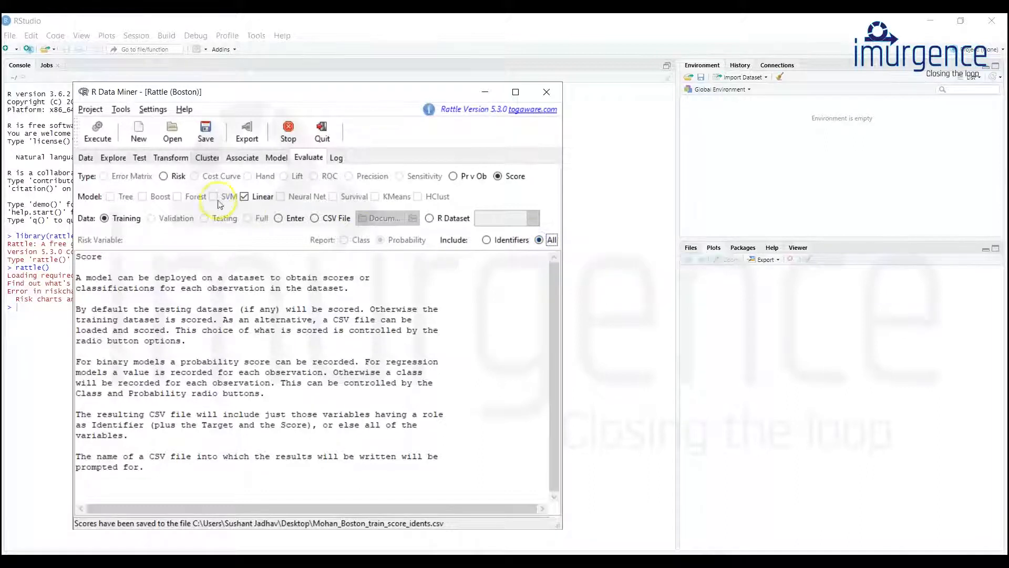
{"action": "left_click", "coordinate": [104, 140]}
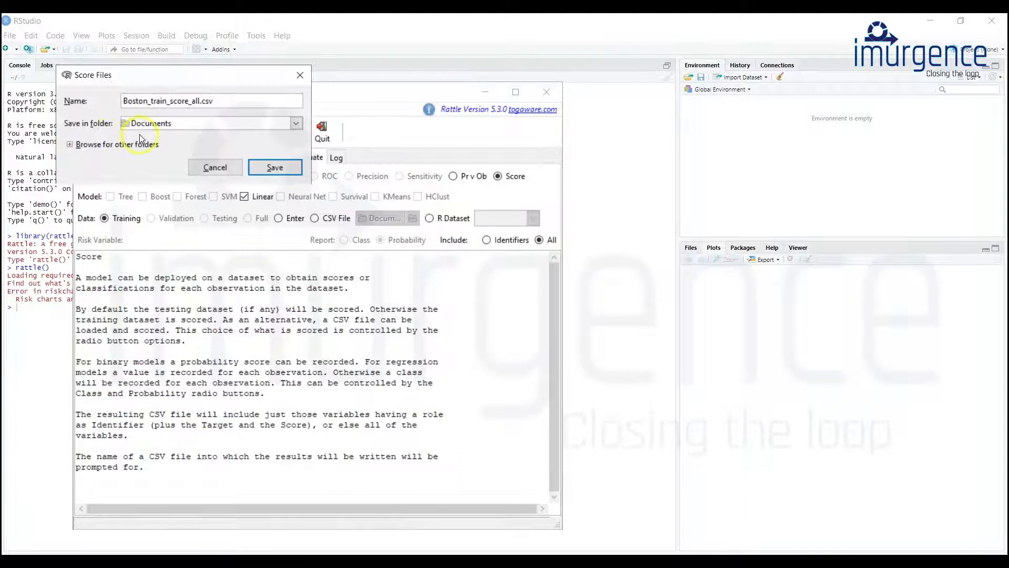
{"action": "type", "text": "Mohan"}
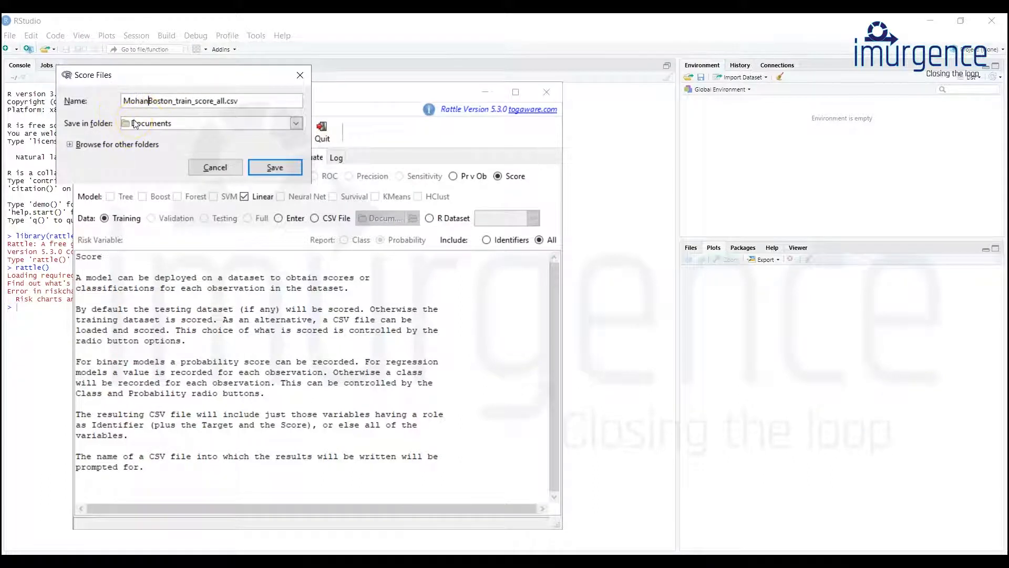
{"action": "type", "text": "_"}
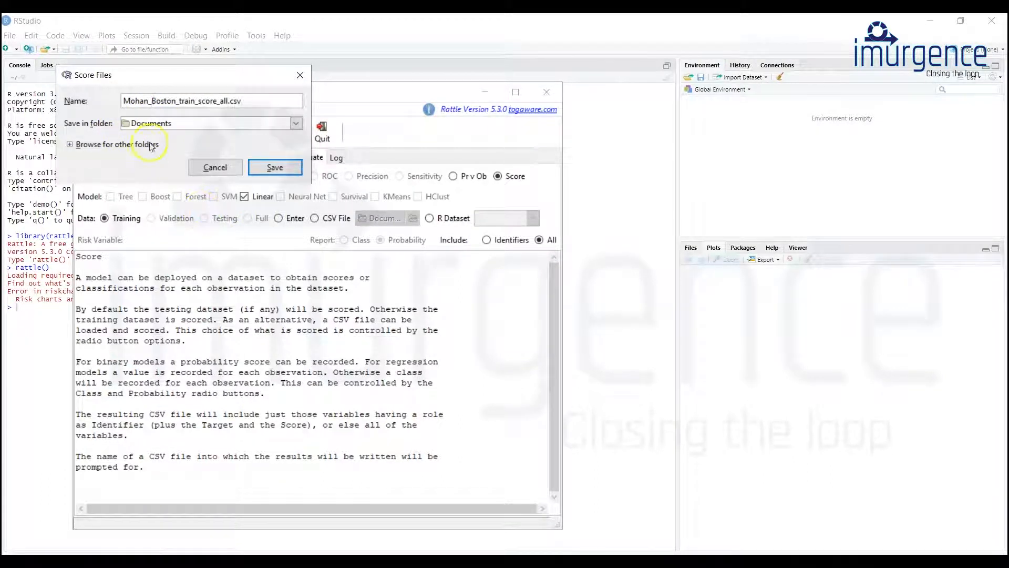
{"action": "left_click", "coordinate": [159, 125]}
{"action": "left_click", "coordinate": [156, 152]}
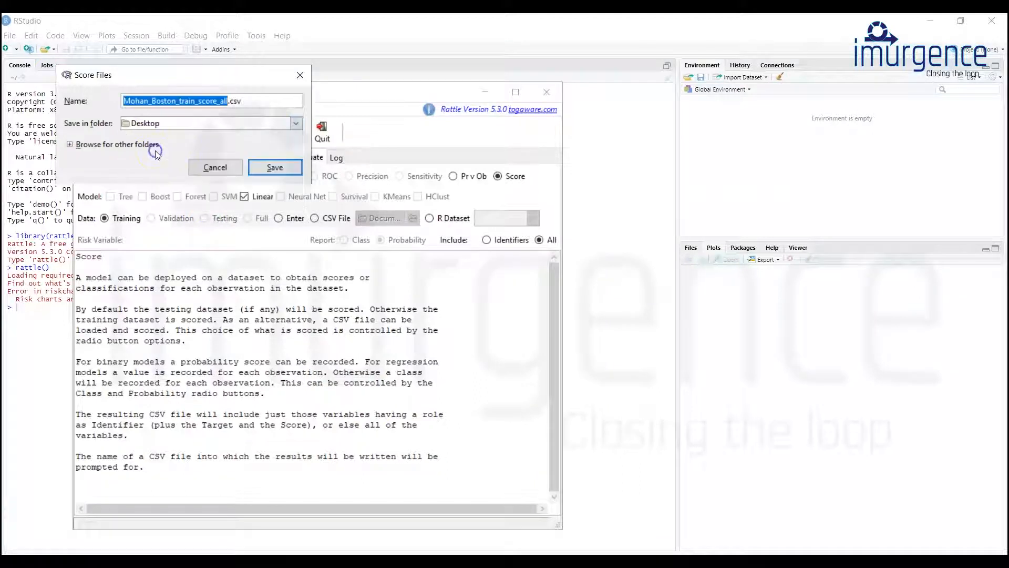
{"action": "left_click", "coordinate": [282, 170]}
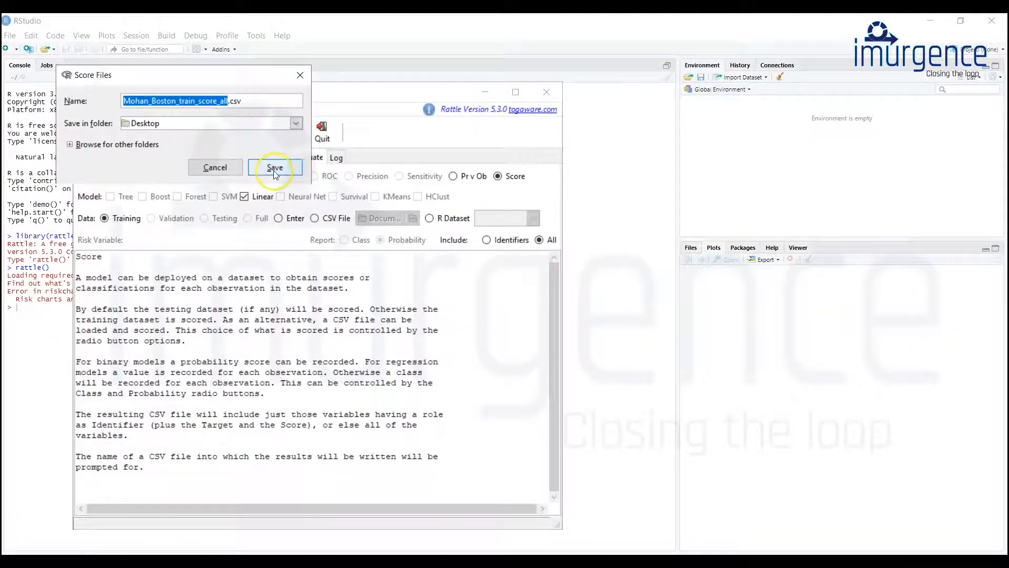
{"action": "left_click", "coordinate": [273, 171]}
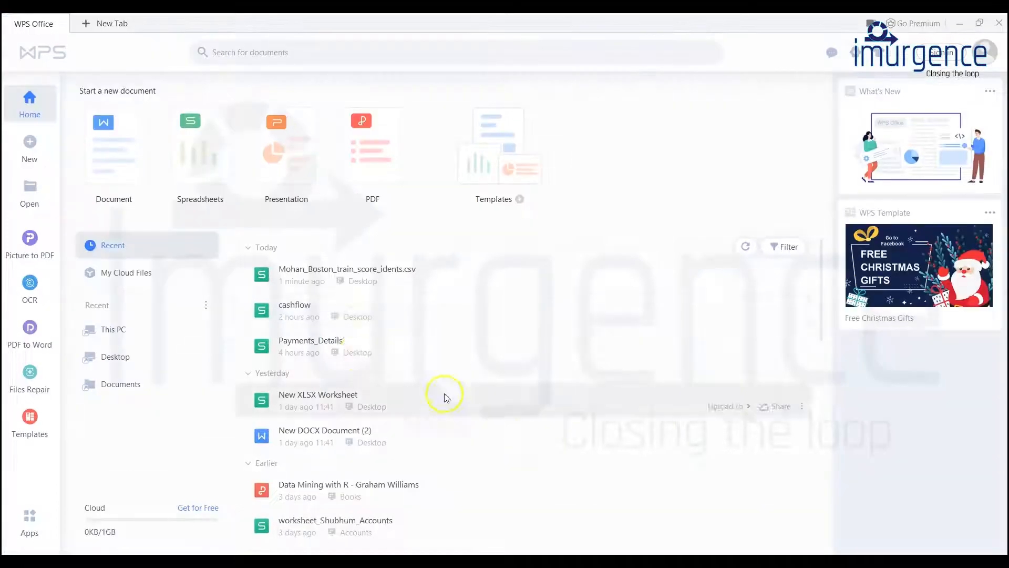
- Open the identifiers score file from the recent documents in WPS Office, and close it
{"action": "double_click", "coordinate": [323, 274]}
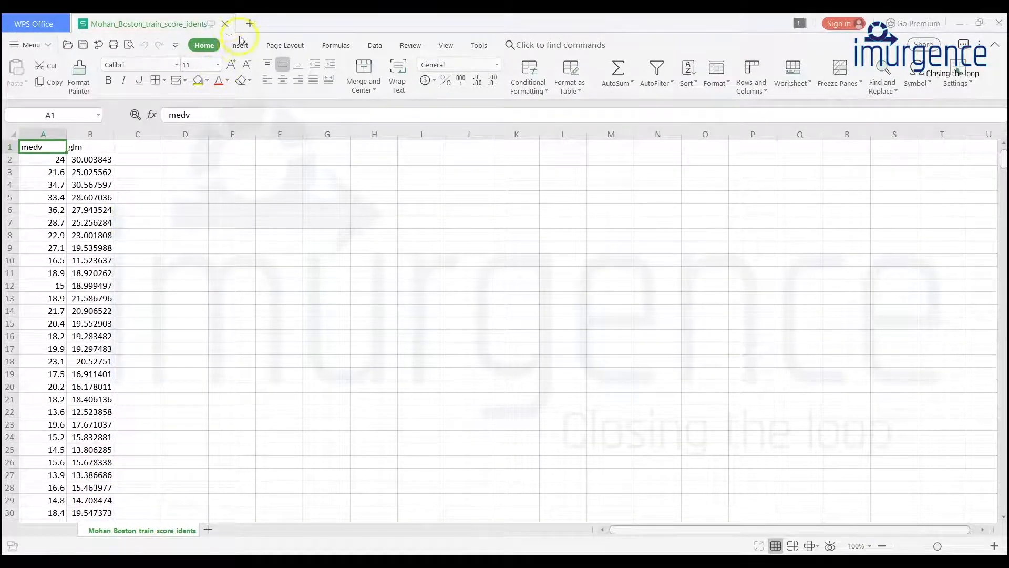
{"action": "left_click", "coordinate": [225, 24]}
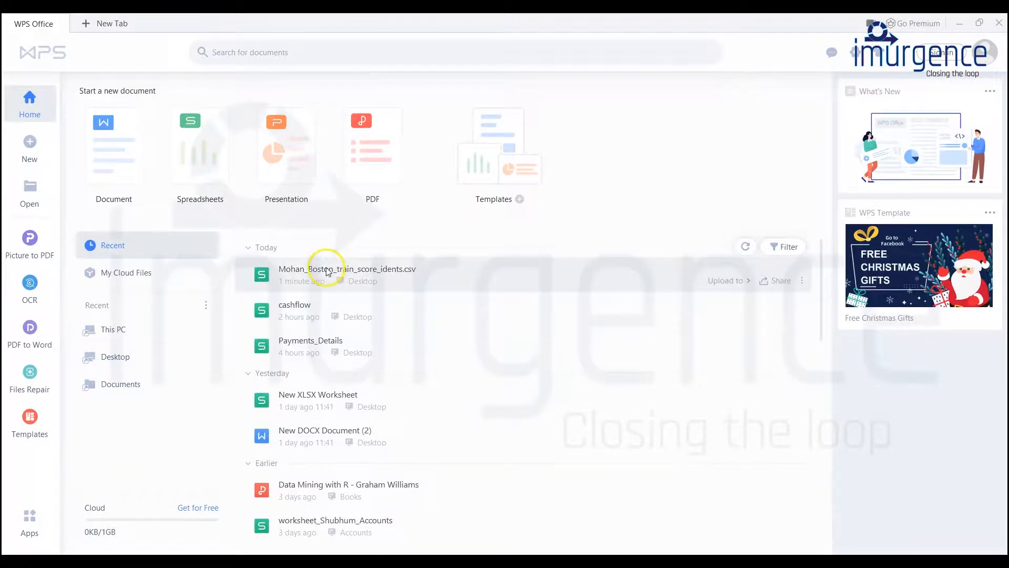
- Open the all-variables score CSV from the desktop and examine its medv and glm columns
{"action": "key", "text": "super+d"}
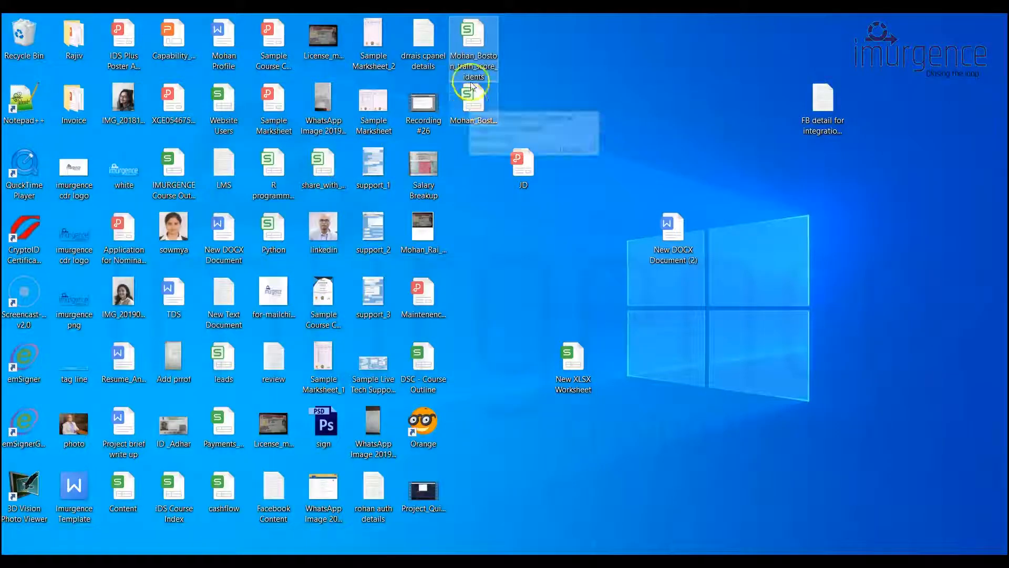
{"action": "left_click", "coordinate": [473, 121]}
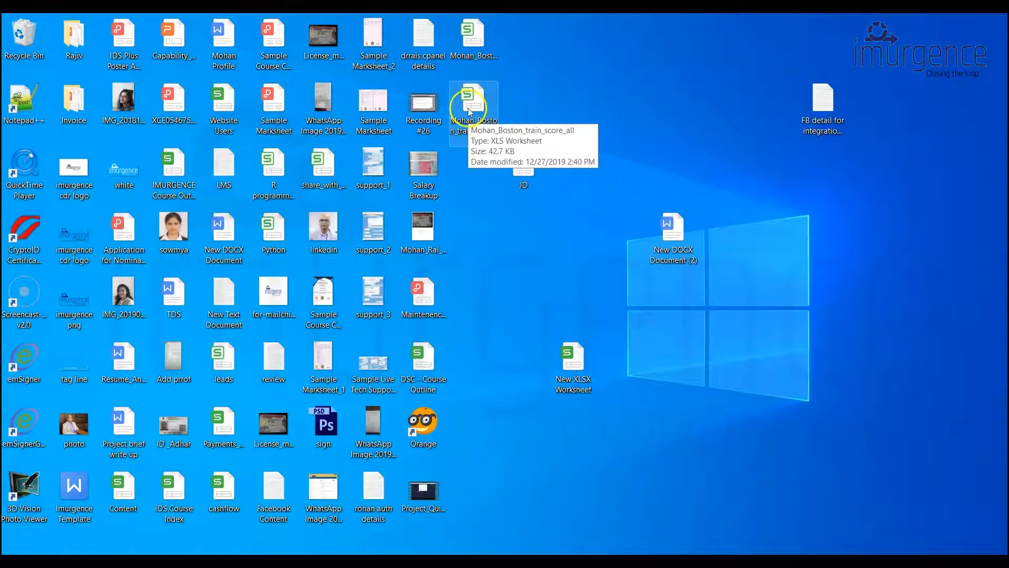
{"action": "left_click_drag", "start_coordinate": [470, 122], "coordinate": [465, 55]}
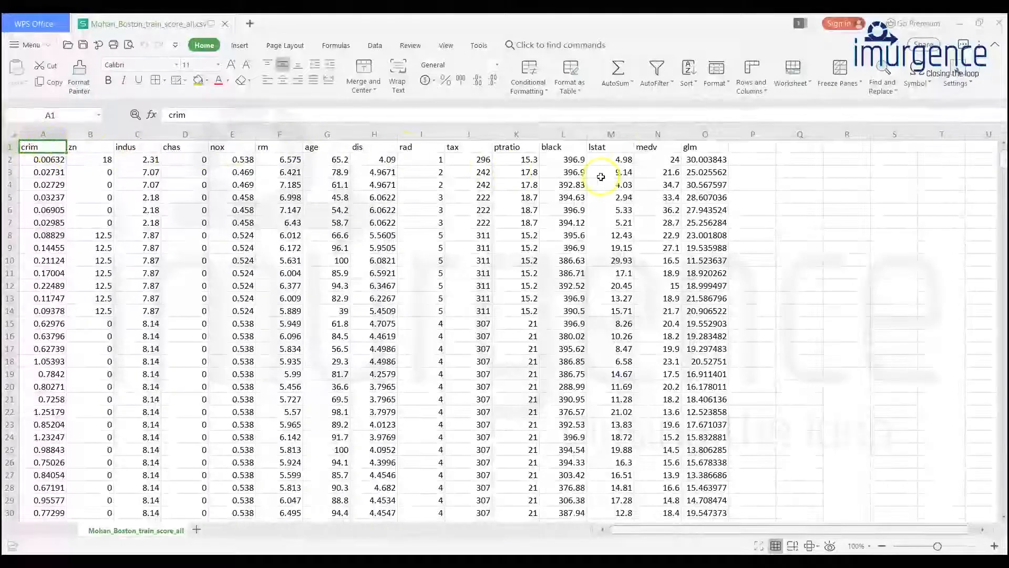
{"action": "left_click", "coordinate": [658, 132]}
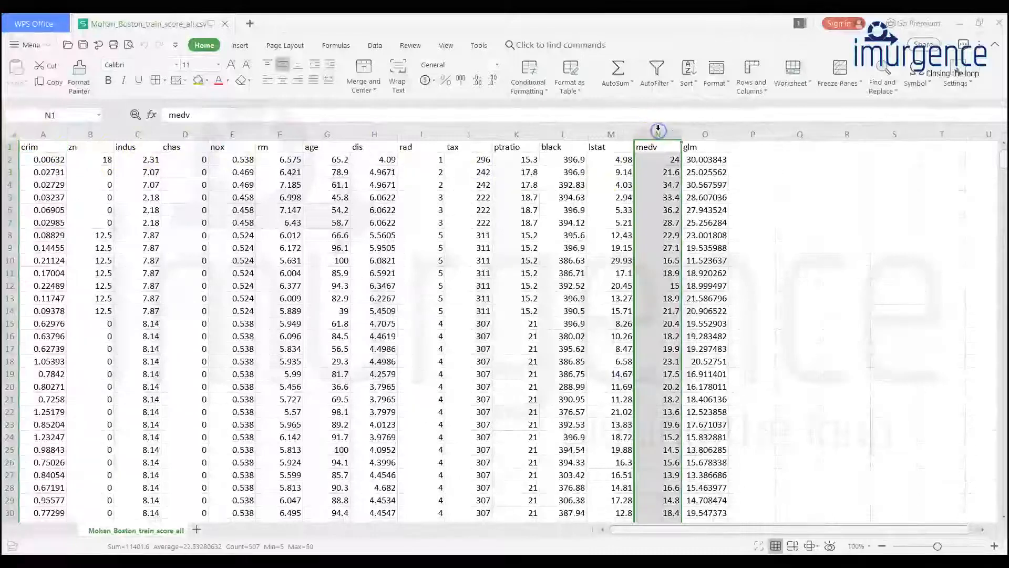
{"action": "left_click", "coordinate": [705, 131]}
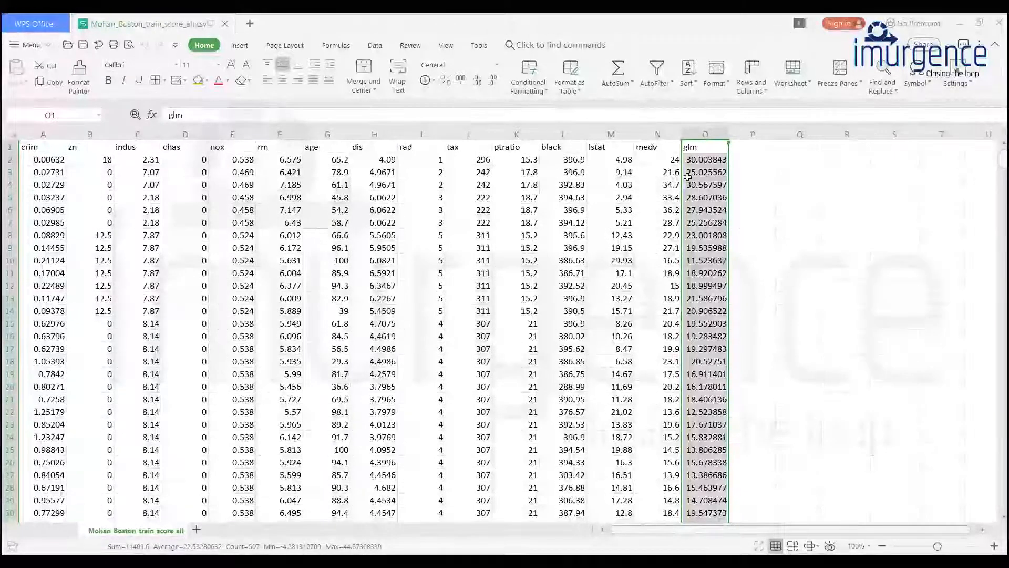
- Switch to Rattle and set the data source to a file, choosing the all-variables score CSV from the Desktop
{"action": "key", "text": "alt+Tab"}
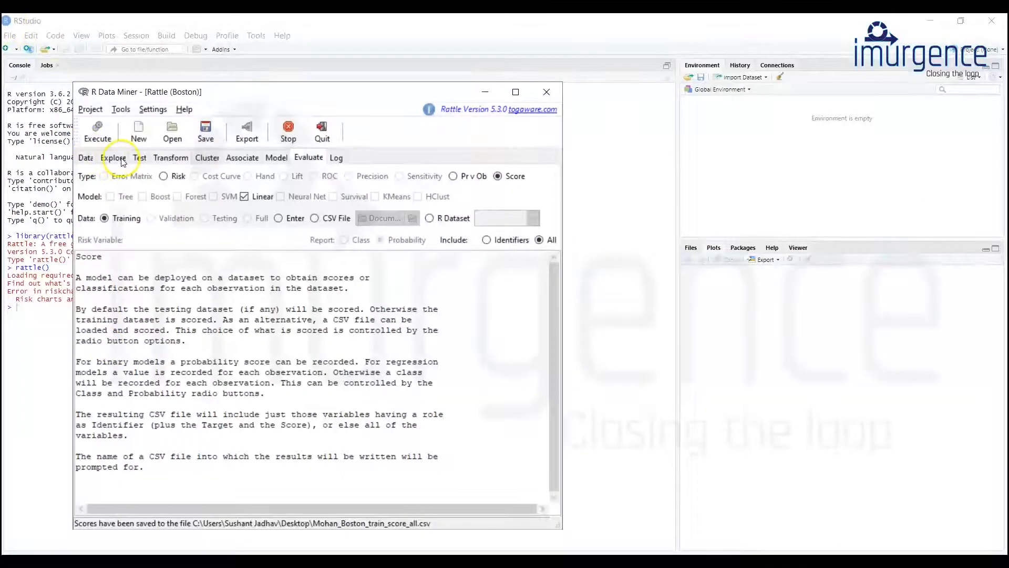
{"action": "left_click", "coordinate": [86, 157]}
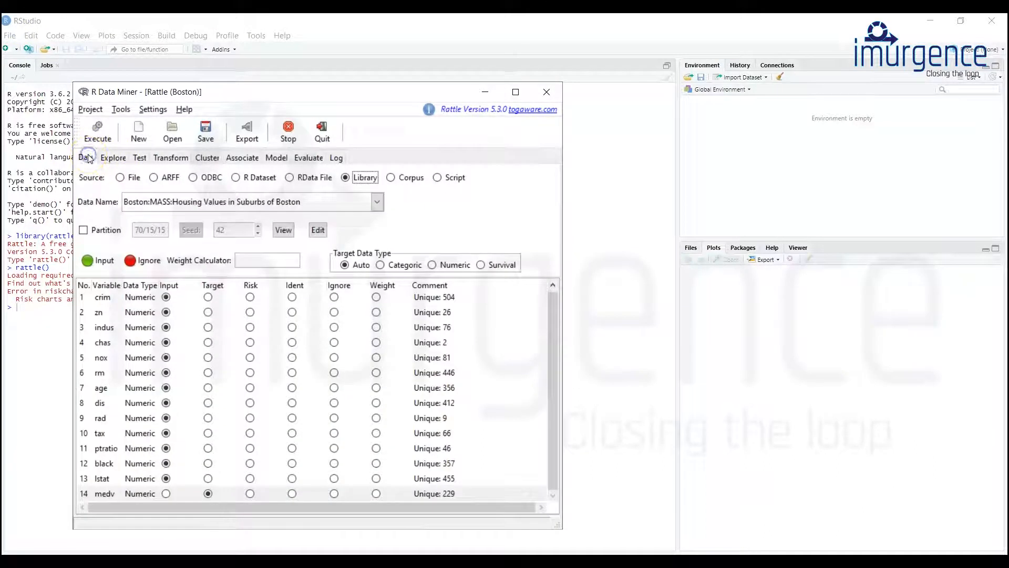
{"action": "left_click", "coordinate": [120, 178]}
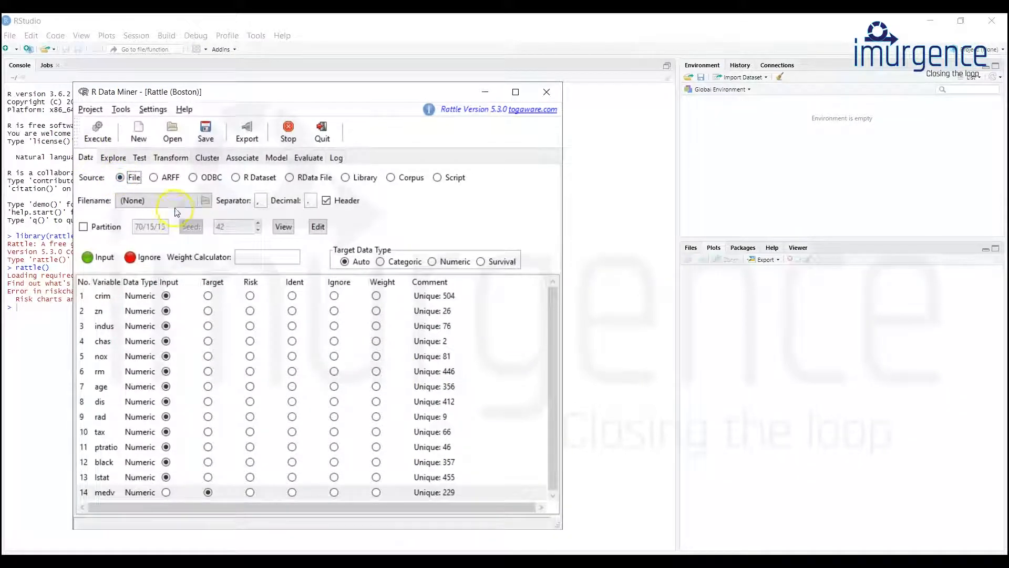
{"action": "left_click", "coordinate": [175, 203]}
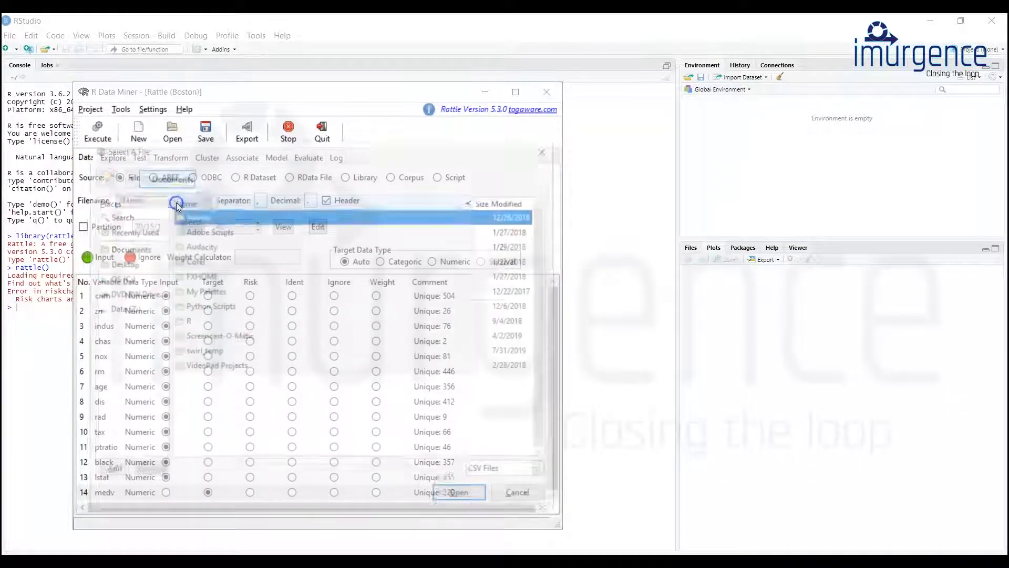
{"action": "left_click", "coordinate": [124, 262]}
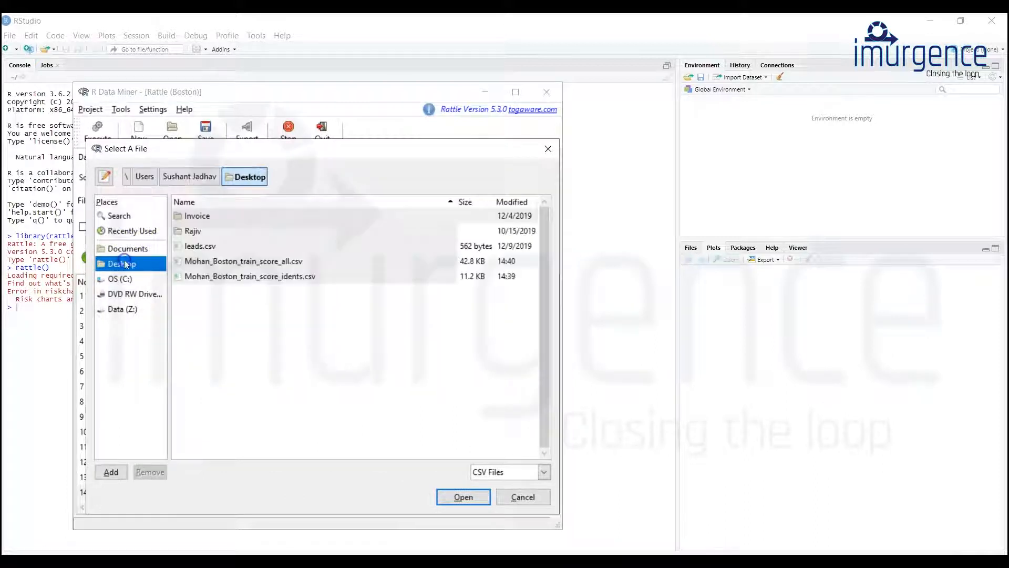
{"action": "left_click", "coordinate": [243, 275]}
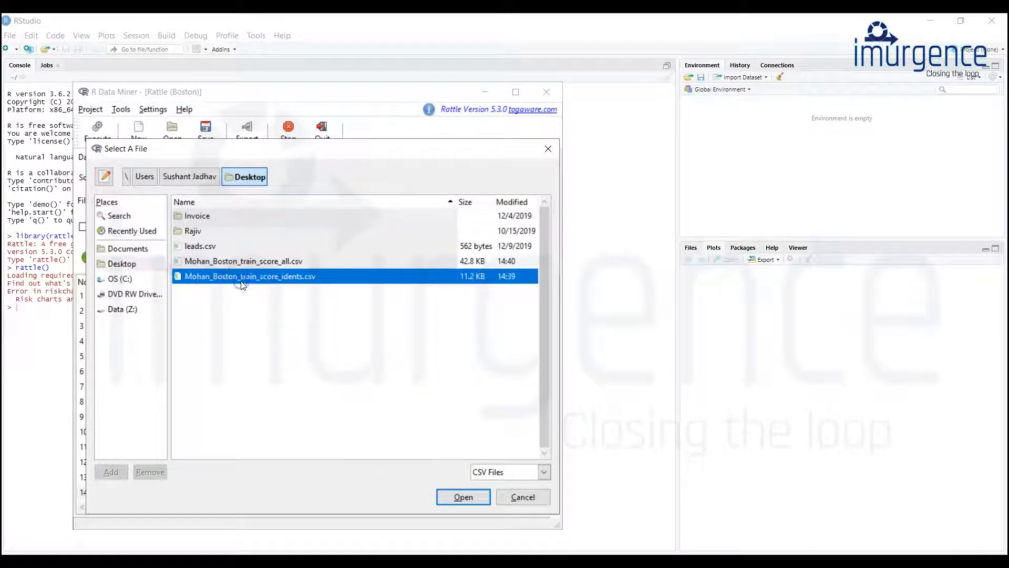
{"action": "left_click", "coordinate": [260, 263]}
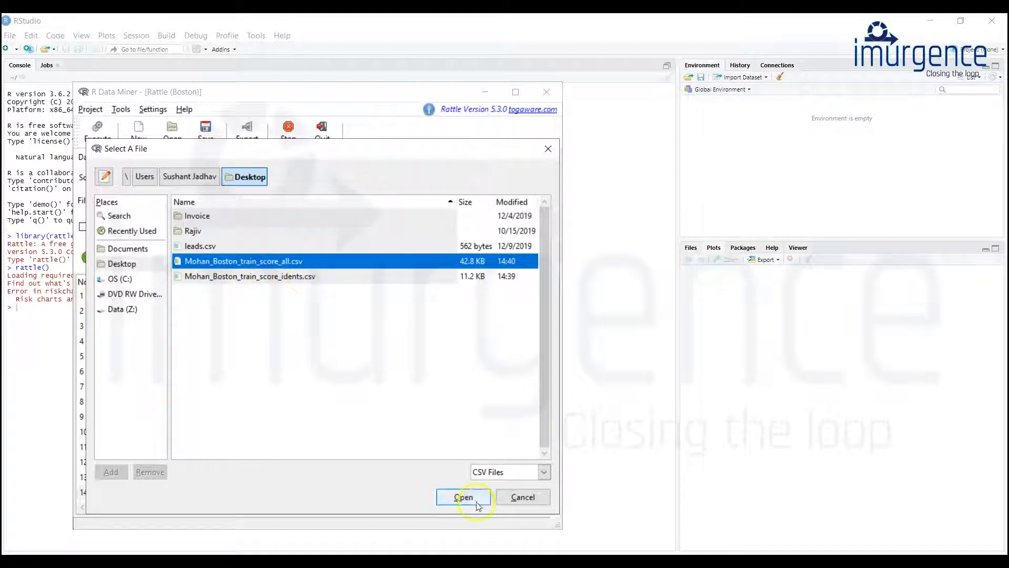
{"action": "left_click", "coordinate": [545, 470]}
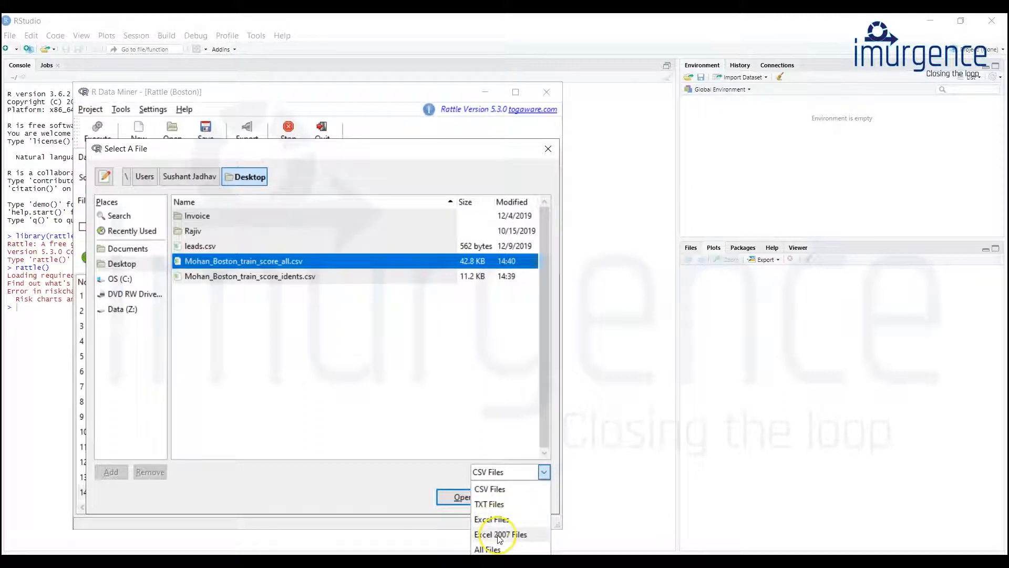
{"action": "left_click", "coordinate": [252, 314]}
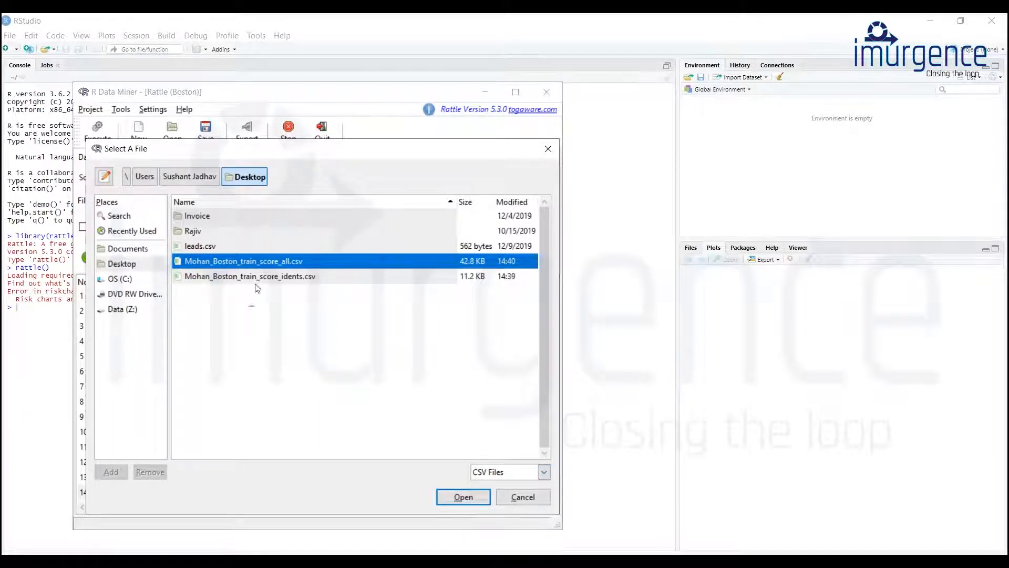
{"action": "left_click", "coordinate": [445, 497]}
- Try to load the chosen CSV as the dataset, and decline overwriting the current project
{"action": "left_click", "coordinate": [93, 137]}
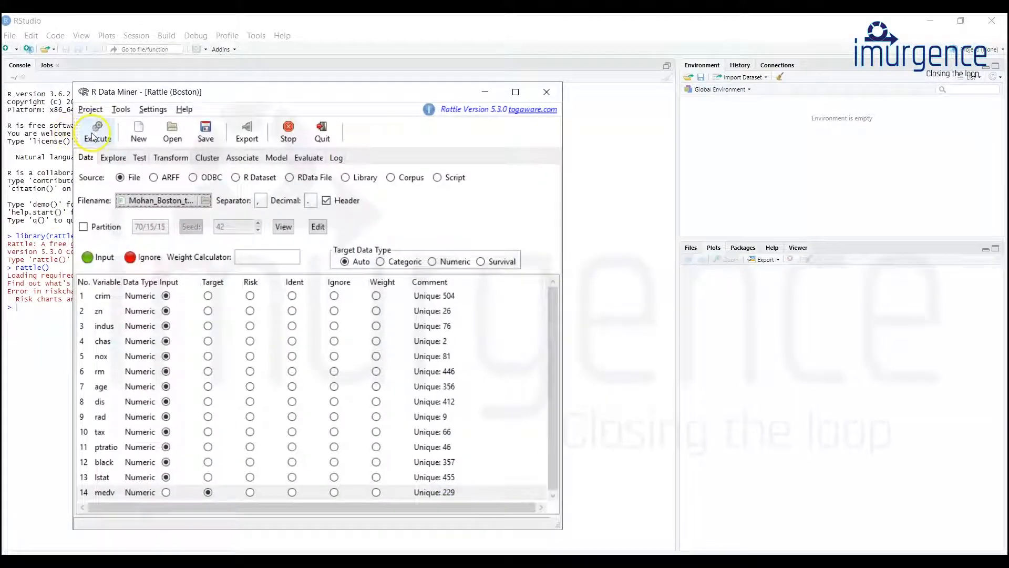
{"action": "left_click", "coordinate": [93, 137]}
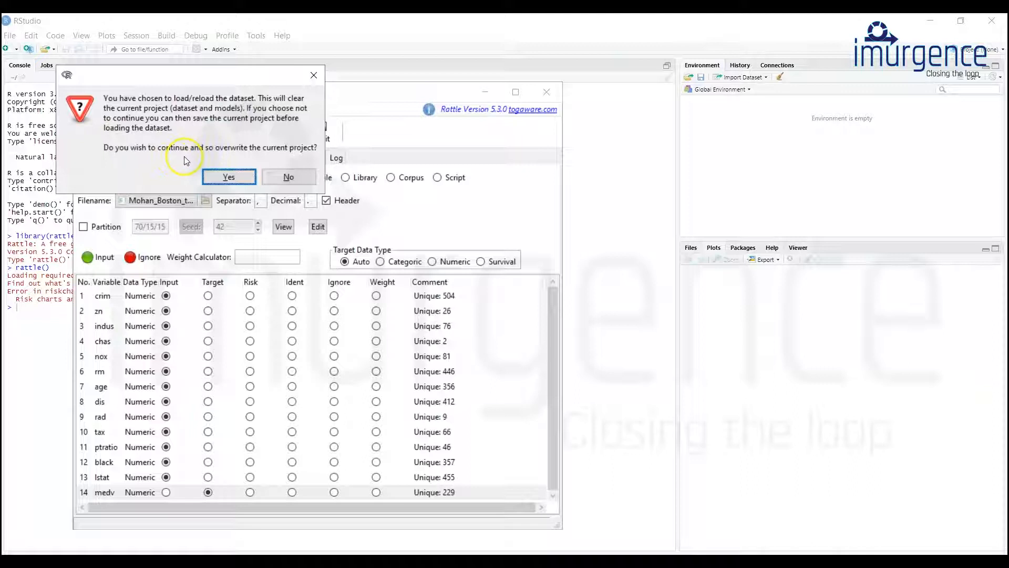
{"action": "left_click", "coordinate": [289, 177]}
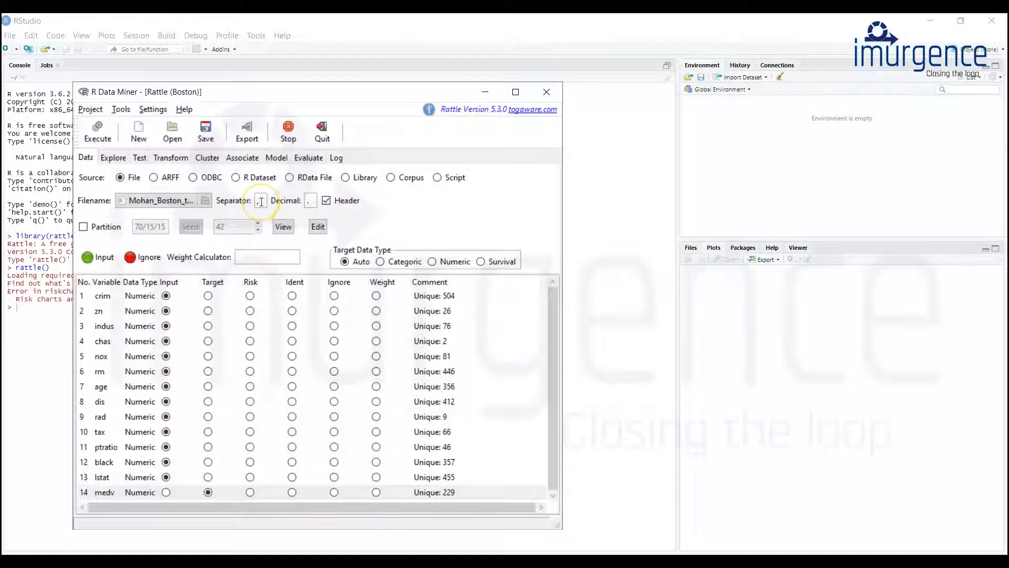
- Review the separator and header options for importing the CSV file
{"action": "mouse_move", "coordinate": [261, 202]}
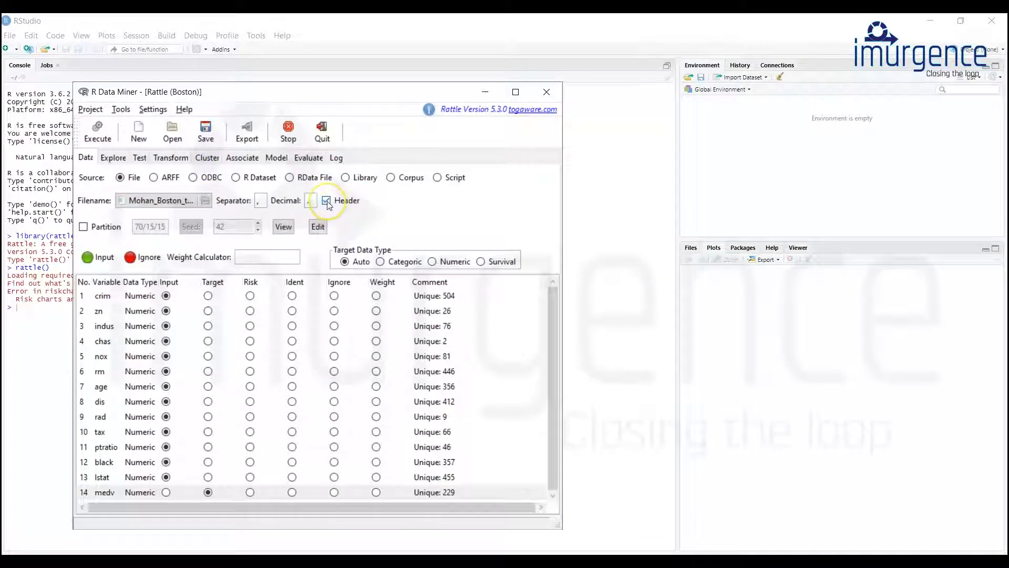
{"action": "mouse_move", "coordinate": [327, 204]}
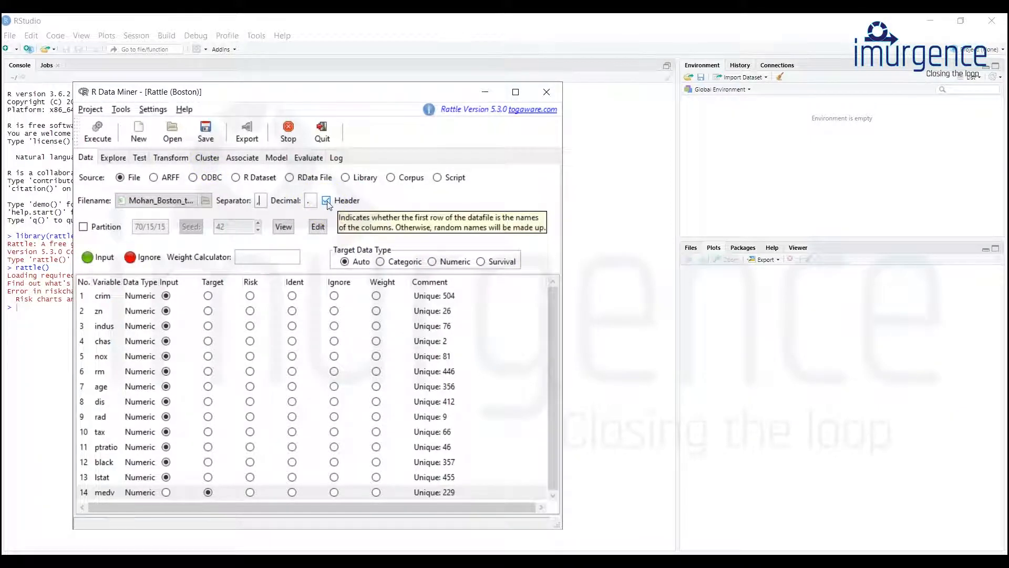
{"action": "left_click", "coordinate": [322, 232]}
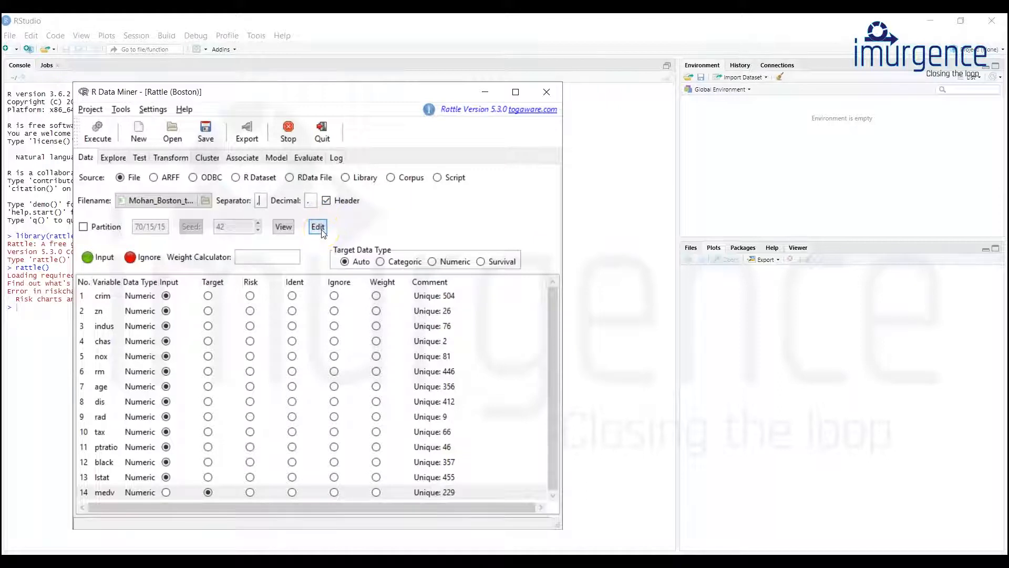
- Plot the diagnostic charts of the linear model
{"action": "left_click", "coordinate": [287, 159]}
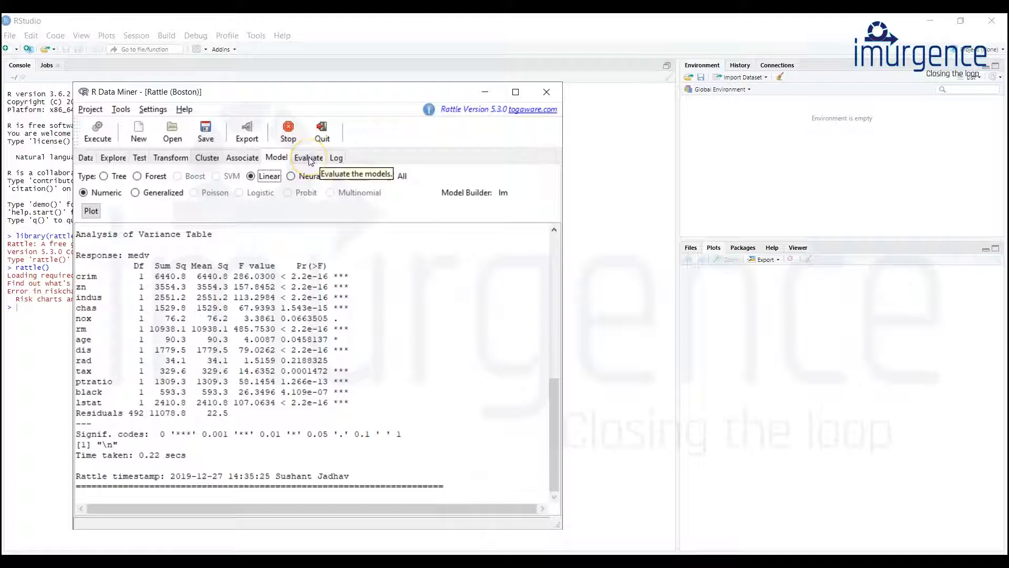
{"action": "left_click", "coordinate": [309, 158]}
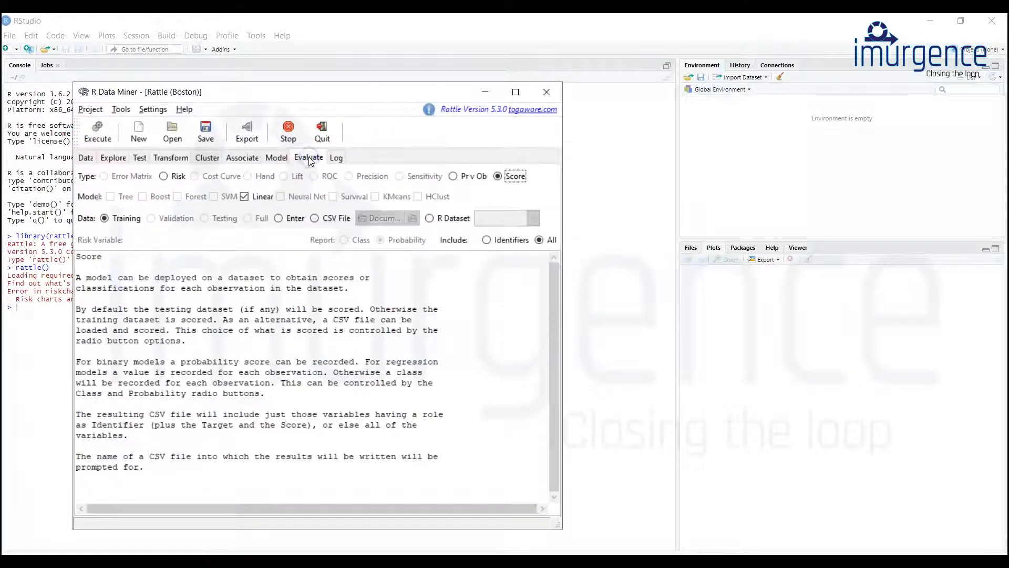
{"action": "left_click", "coordinate": [277, 158]}
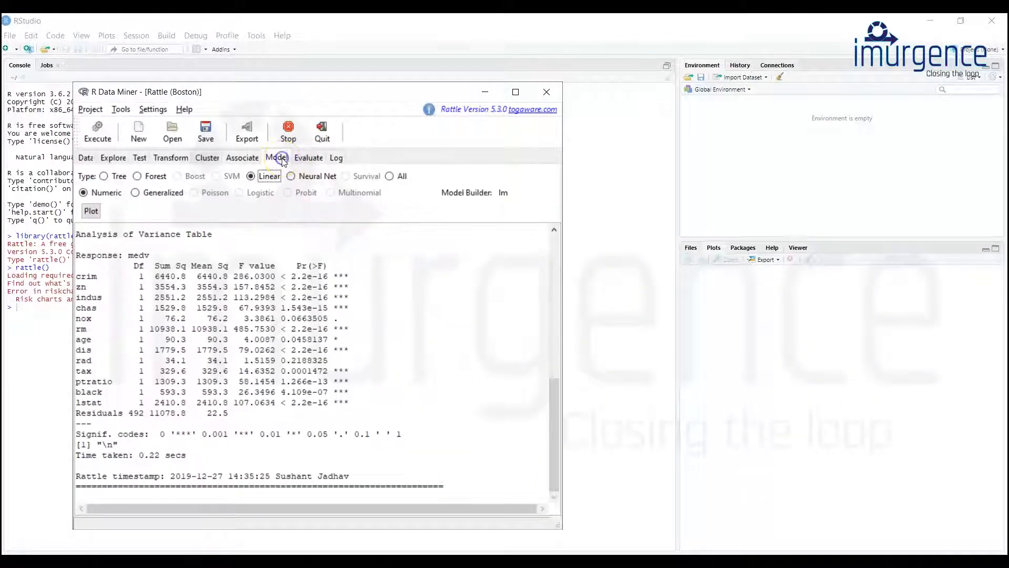
{"action": "left_click", "coordinate": [92, 211]}
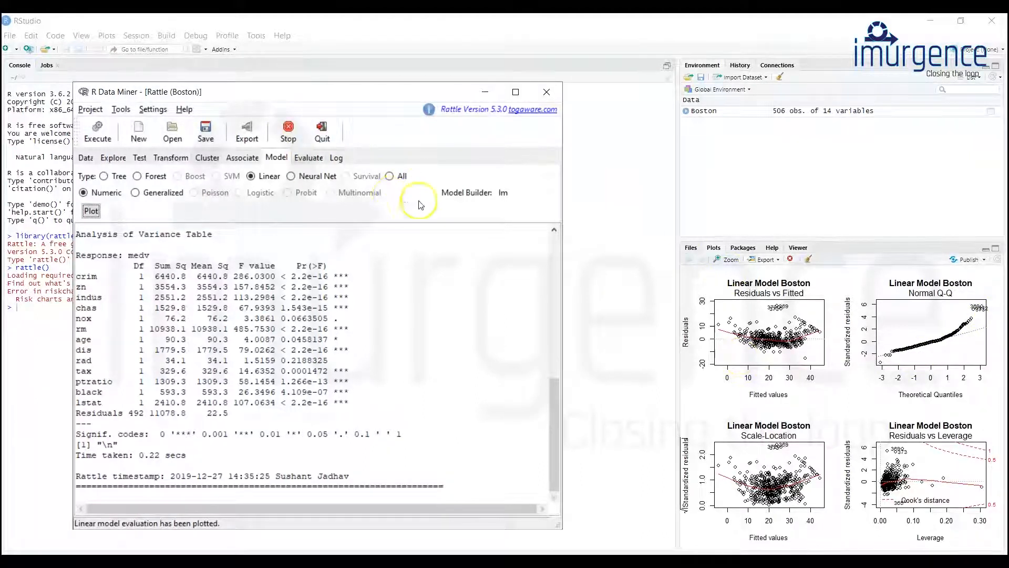
- Read the Rattle log from the variable selections through to the lm(medv ~ .) command that builds the regression model
{"action": "left_click", "coordinate": [308, 157]}
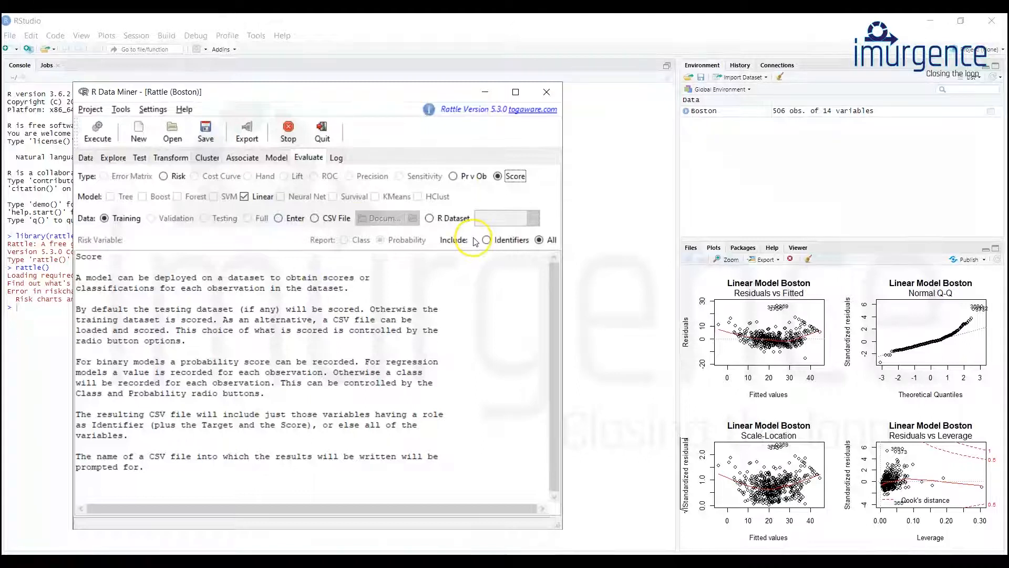
{"action": "left_click", "coordinate": [336, 157]}
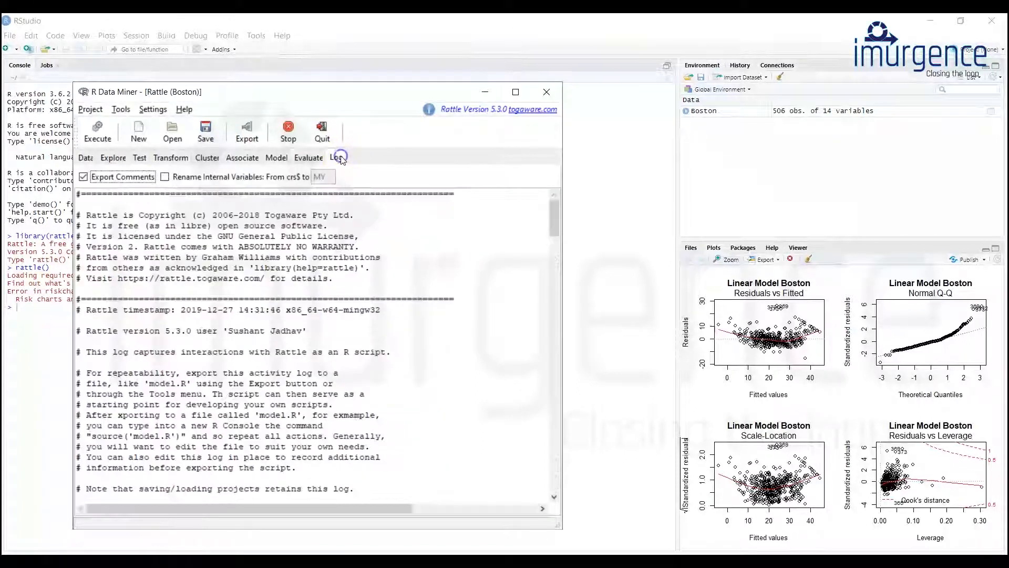
{"action": "scroll", "coordinate": [400, 293], "scroll_direction": "down", "scroll_amount": 15}
{"action": "scroll", "coordinate": [401, 292], "scroll_direction": "down", "scroll_amount": 8}
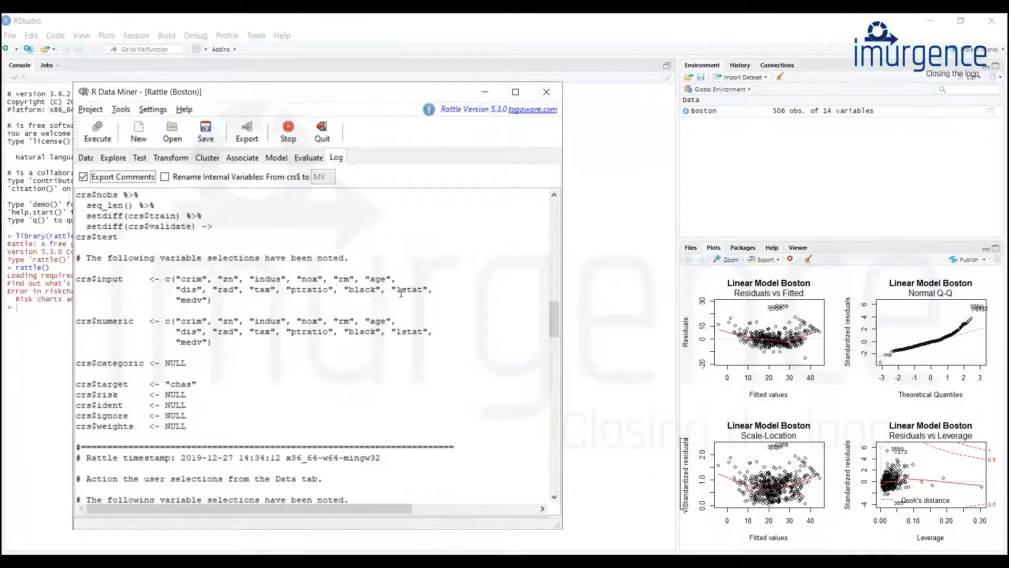
{"action": "scroll", "coordinate": [401, 293], "scroll_direction": "down", "scroll_amount": 3}
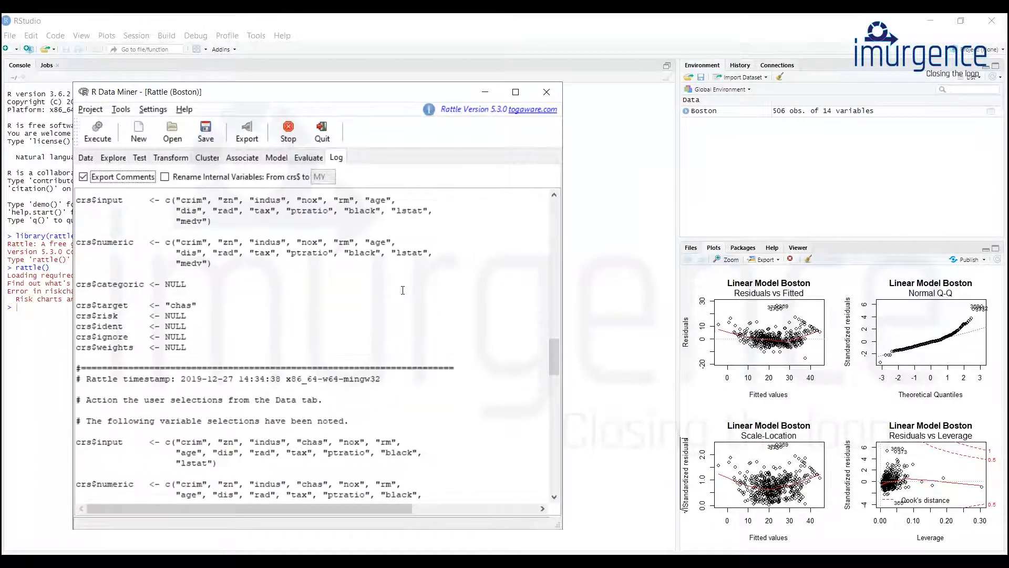
{"action": "scroll", "coordinate": [402, 290], "scroll_direction": "down", "scroll_amount": 9}
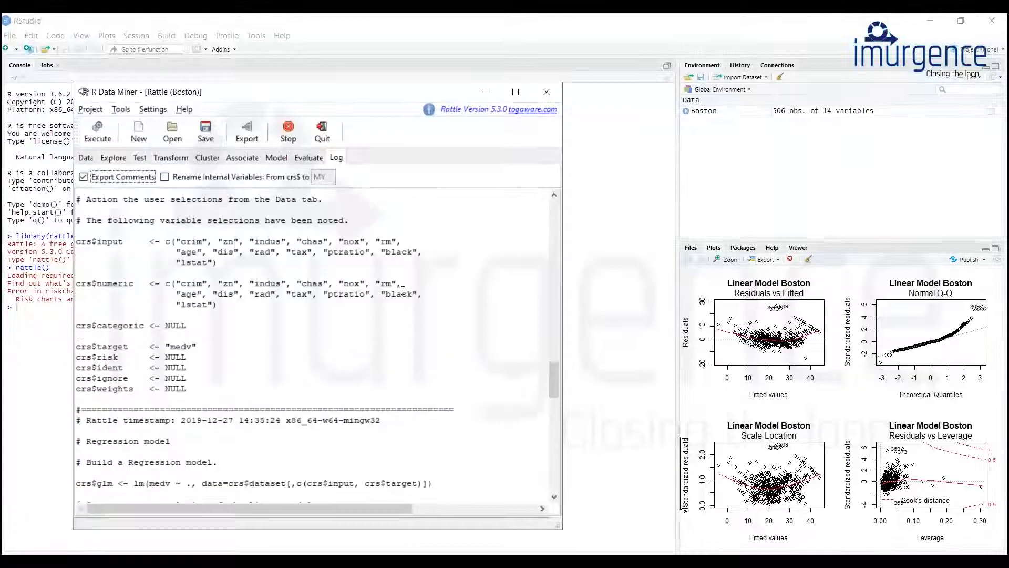
{"action": "scroll", "coordinate": [403, 290], "scroll_direction": "down", "scroll_amount": 6}
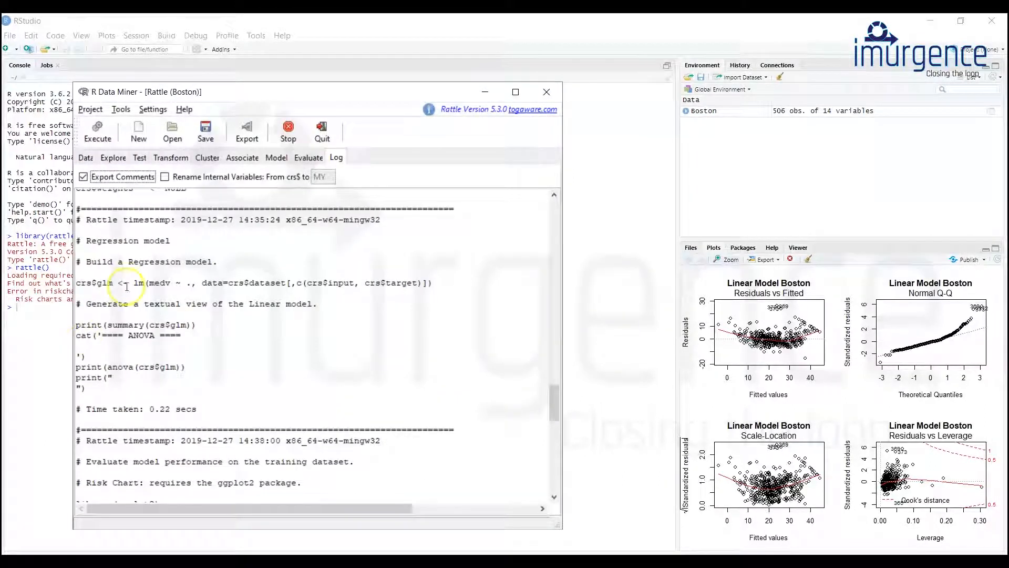
{"action": "left_click_drag", "start_coordinate": [75, 284], "coordinate": [442, 287]}
{"action": "left_click", "coordinate": [388, 356]}
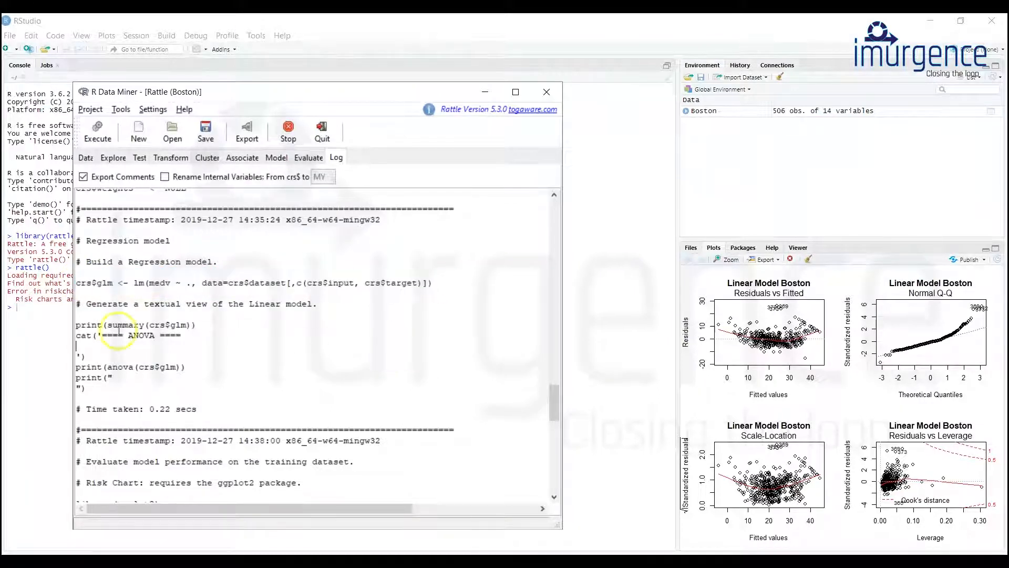
- Examine the logged commands for the risk chart, the training data scoring, the CSV export and the model plot
{"action": "scroll", "coordinate": [127, 342], "scroll_direction": "down", "scroll_amount": 2}
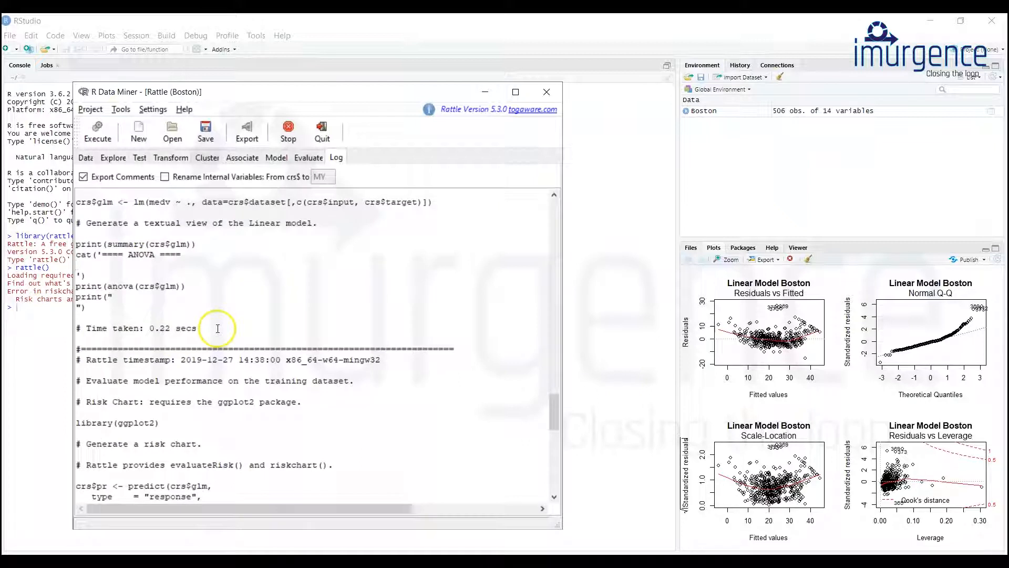
{"action": "scroll", "coordinate": [217, 328], "scroll_direction": "down", "scroll_amount": 3}
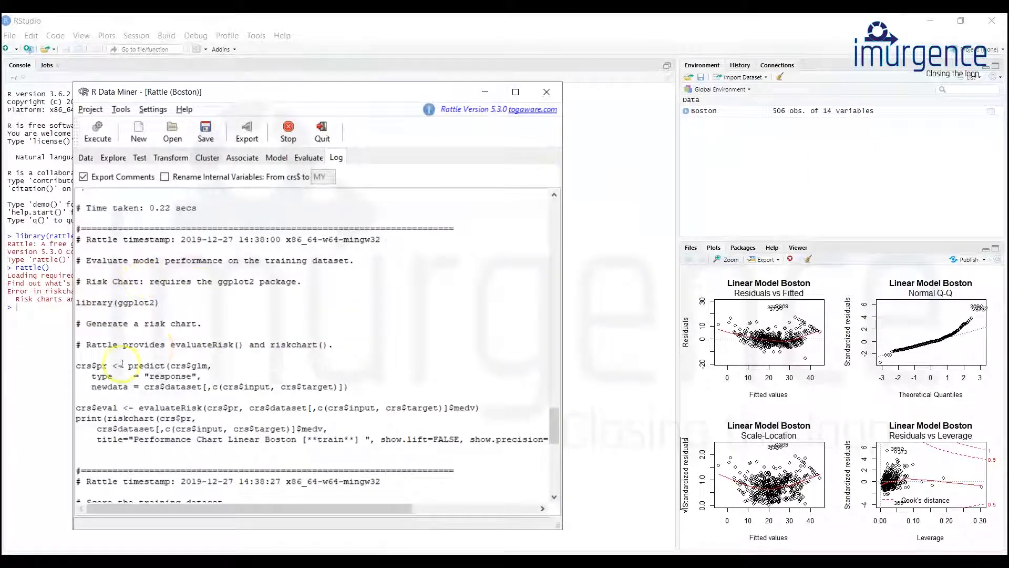
{"action": "scroll", "coordinate": [121, 364], "scroll_direction": "down", "scroll_amount": 2}
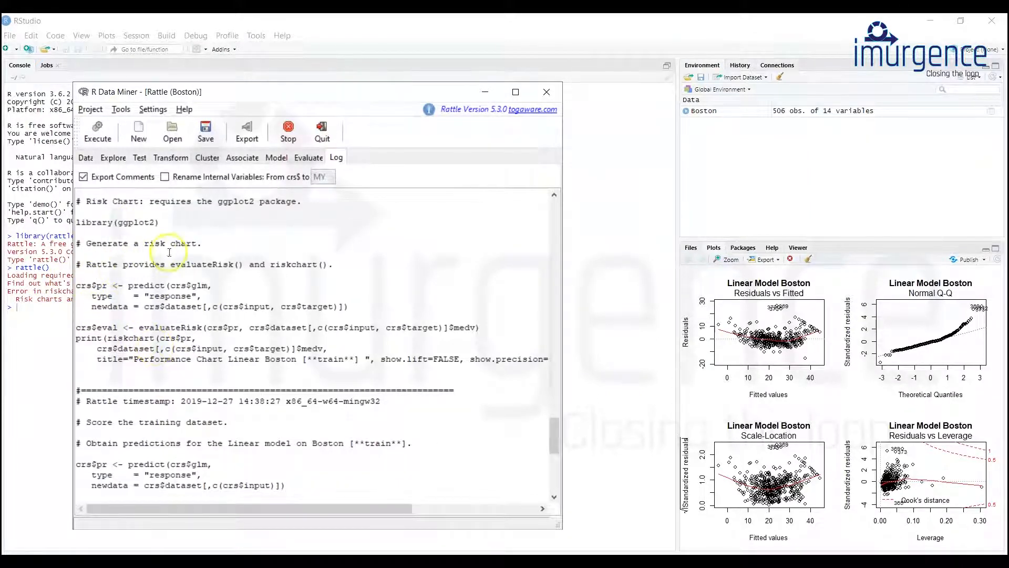
{"action": "scroll", "coordinate": [197, 263], "scroll_direction": "down", "scroll_amount": 5}
{"action": "scroll", "coordinate": [205, 267], "scroll_direction": "down", "scroll_amount": 4}
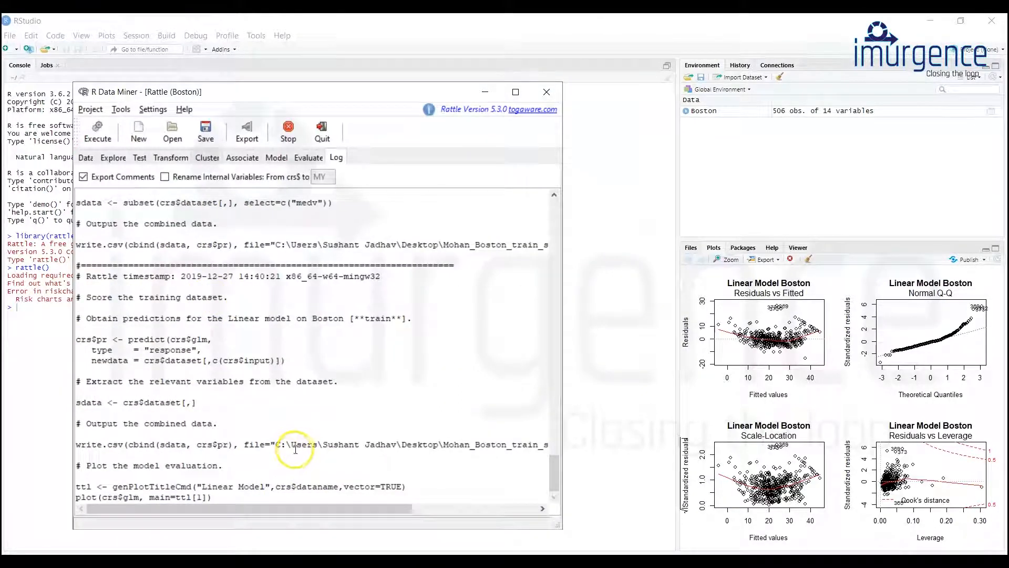
- Go back to the start of the log, and redisplay the linear model's analysis of variance output
{"action": "scroll", "coordinate": [292, 455], "scroll_direction": "up", "scroll_amount": 13}
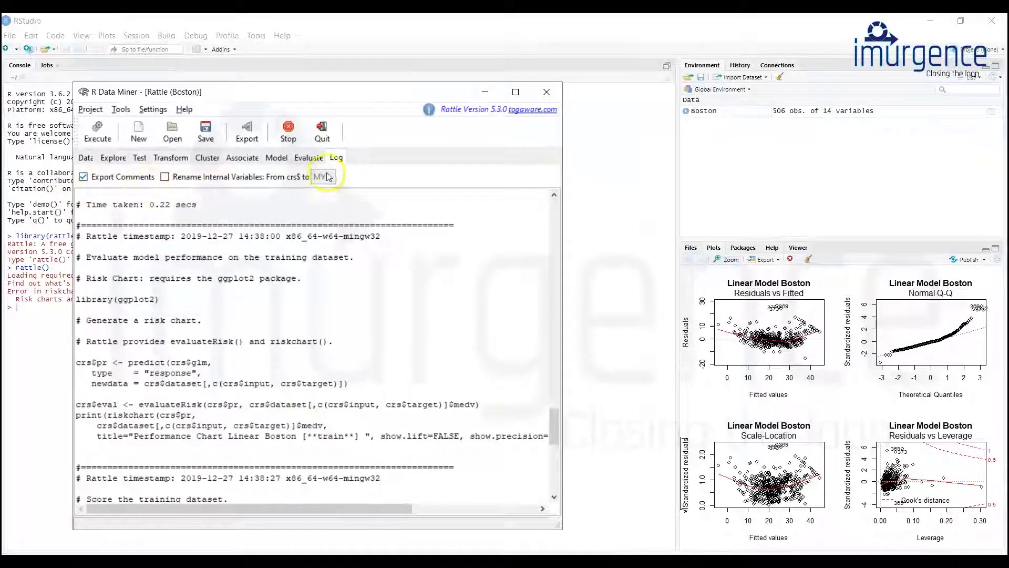
{"action": "scroll", "coordinate": [327, 293], "scroll_direction": "up", "scroll_amount": 12}
{"action": "scroll", "coordinate": [343, 270], "scroll_direction": "up", "scroll_amount": 15}
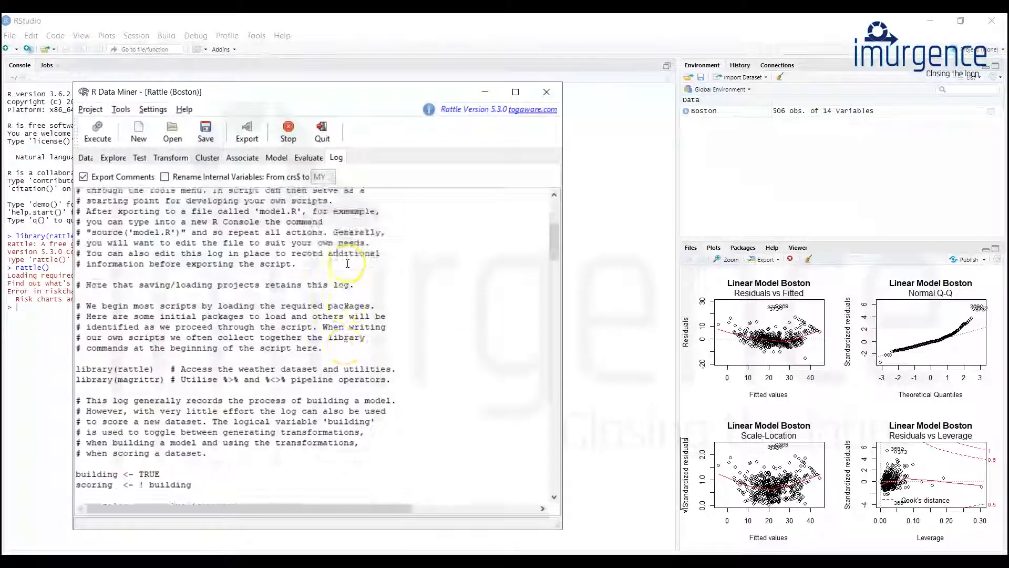
{"action": "scroll", "coordinate": [347, 264], "scroll_direction": "up", "scroll_amount": 6}
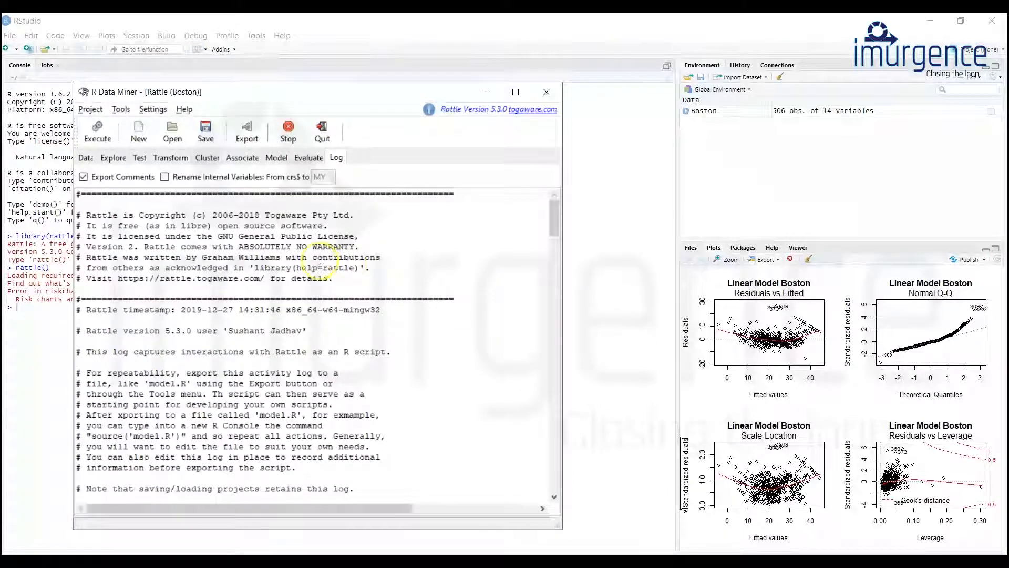
{"action": "left_click", "coordinate": [277, 158]}
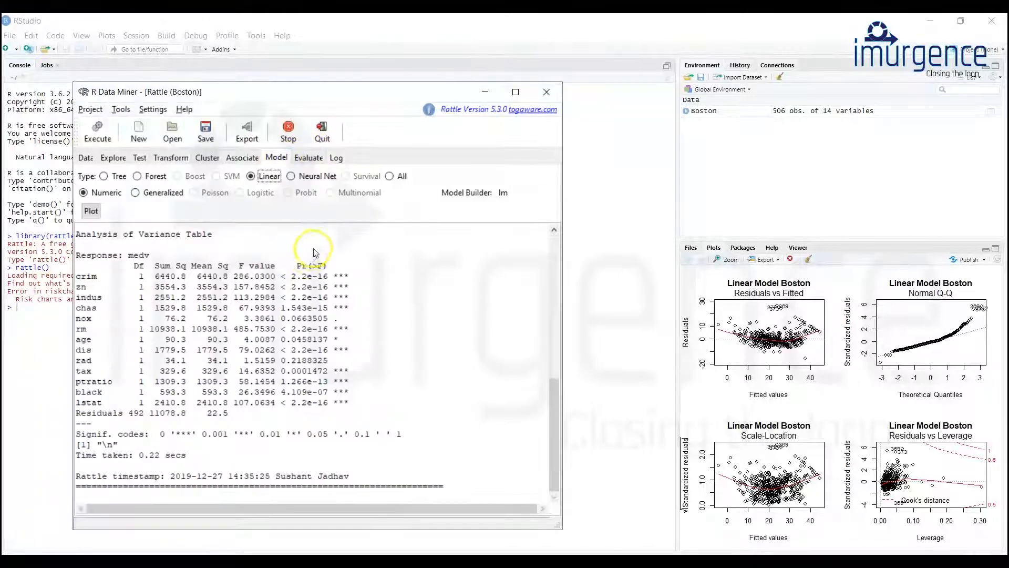
{"action": "left_click", "coordinate": [359, 241]}
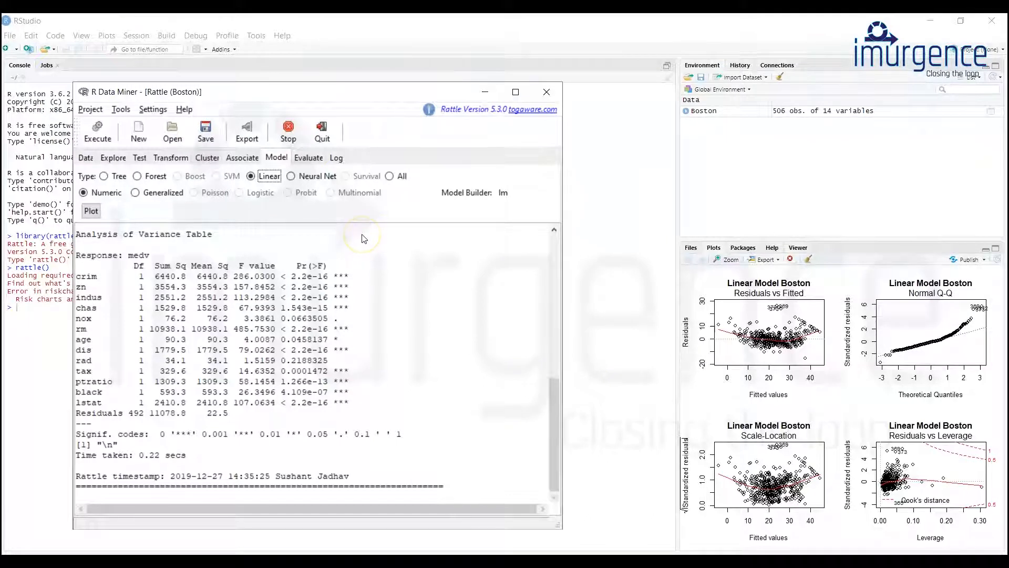